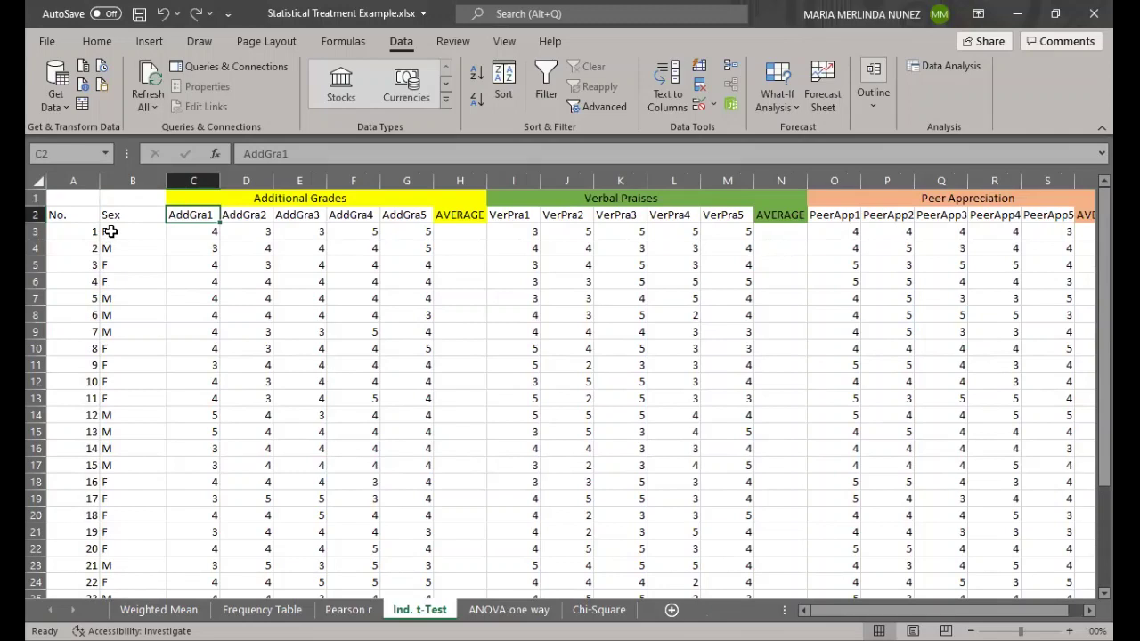
Sort the respondent data by the Sex column from A to Z, expanding the selection to include the neighbouring columns
click(117, 230)
drag(121, 271, 111, 564)
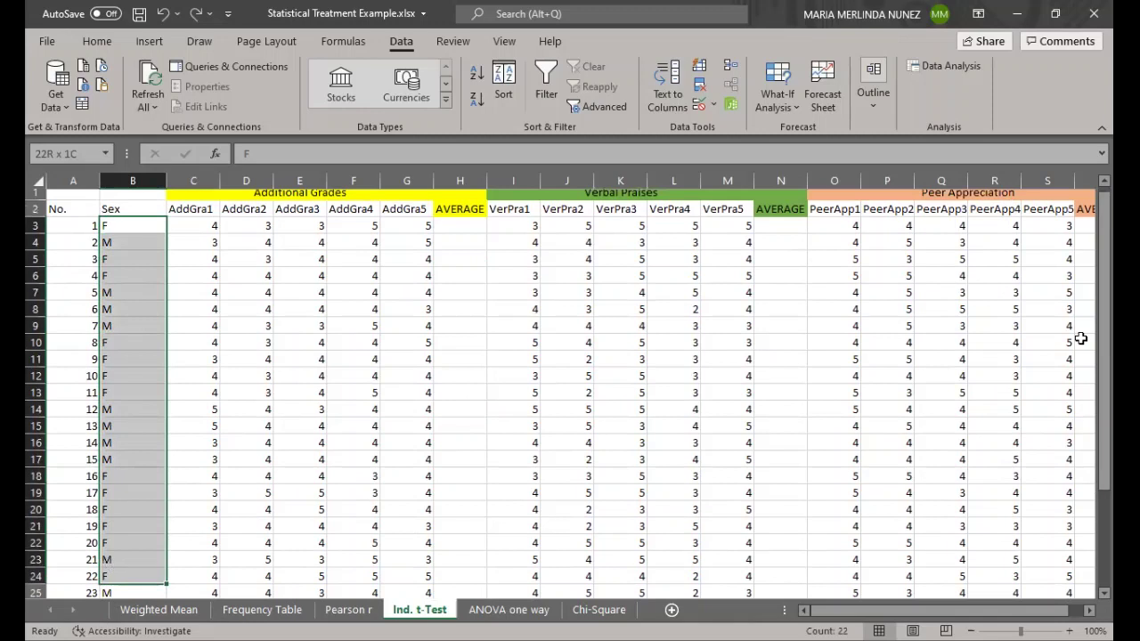
click(94, 42)
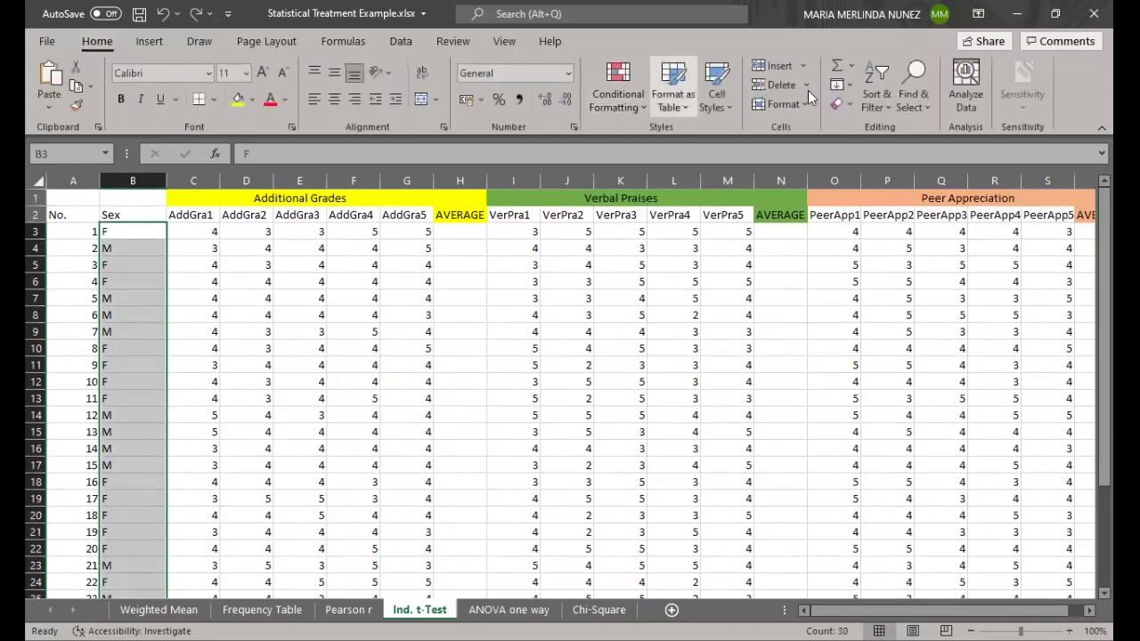
click(882, 105)
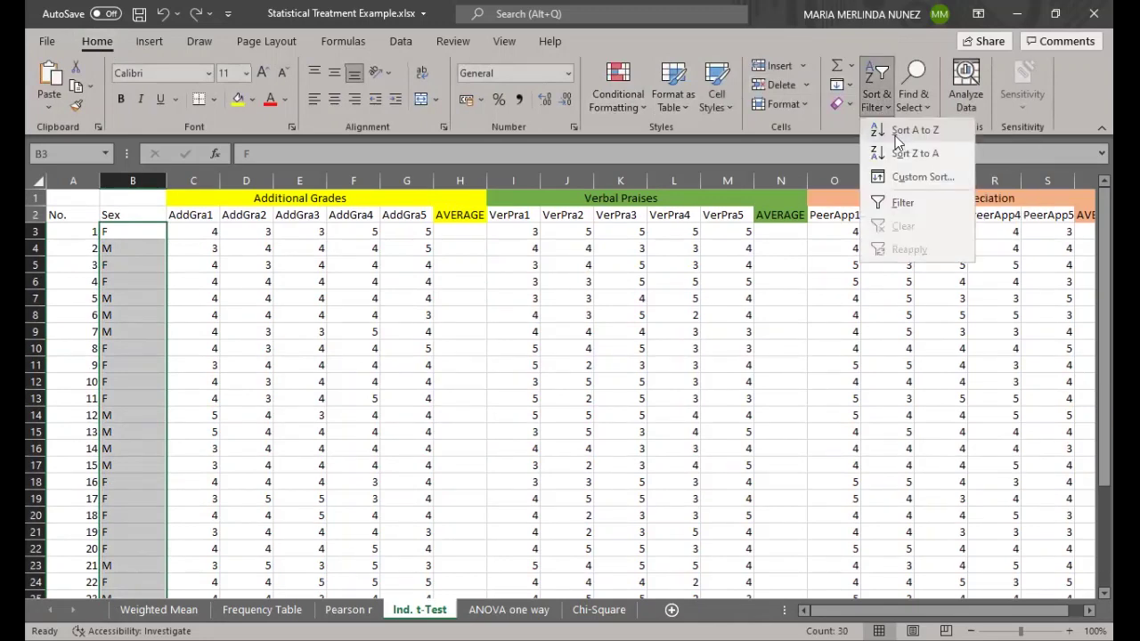
click(900, 131)
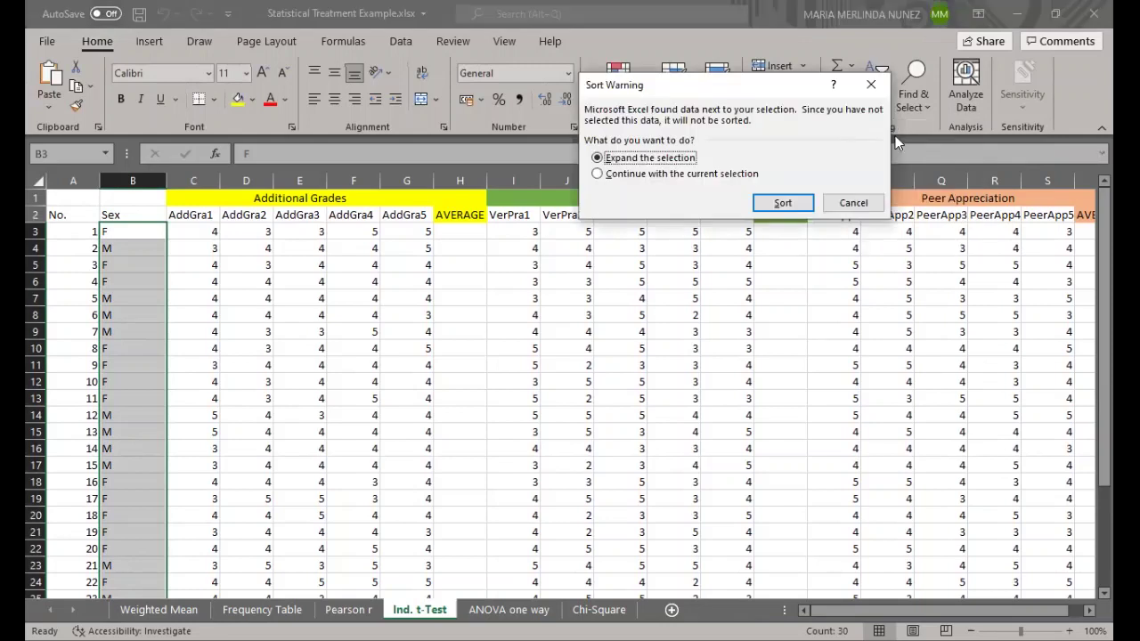
click(776, 207)
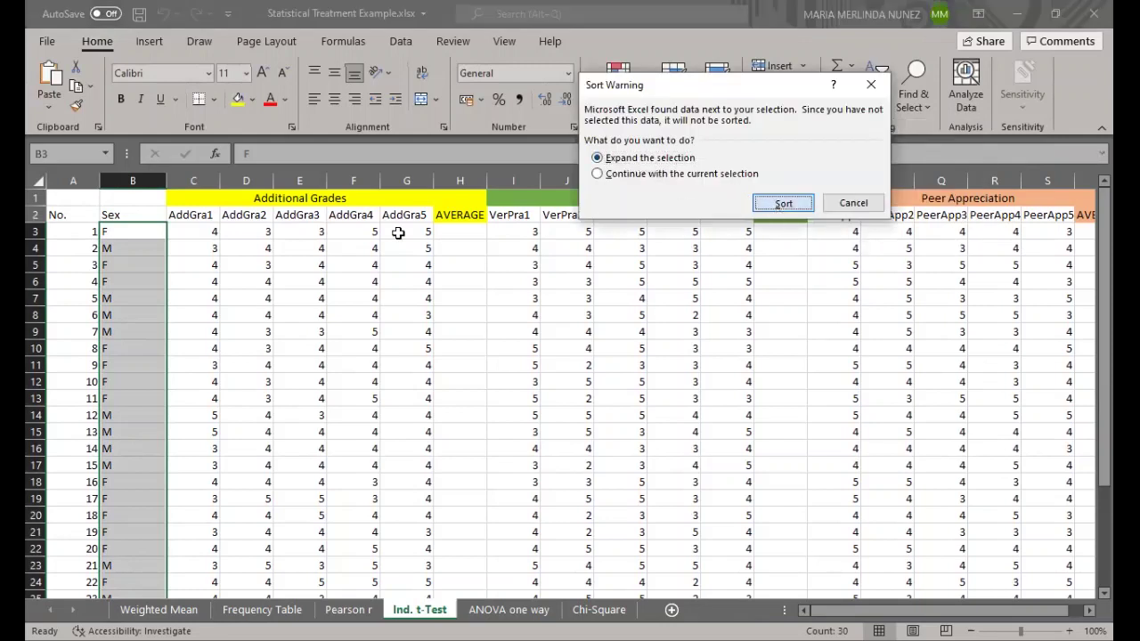
Examine the sorted Sex column to see how the F and M rows are grouped
click(144, 254)
drag(145, 230, 123, 565)
scroll(146, 497, down, 1)
scroll(171, 383, up, 3)
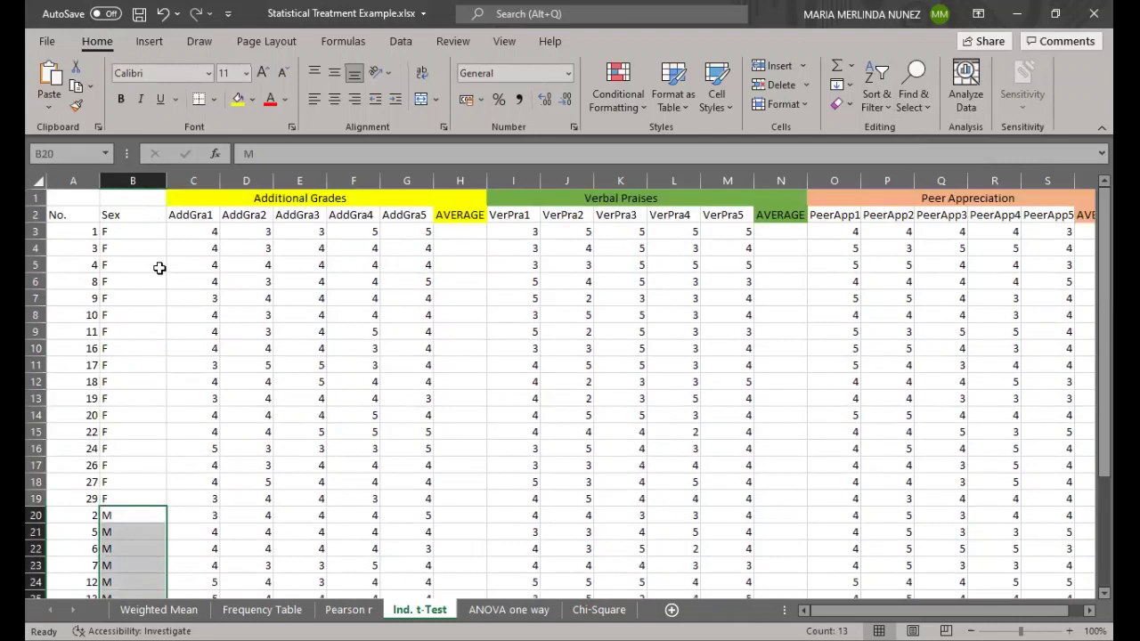
drag(145, 232, 132, 561)
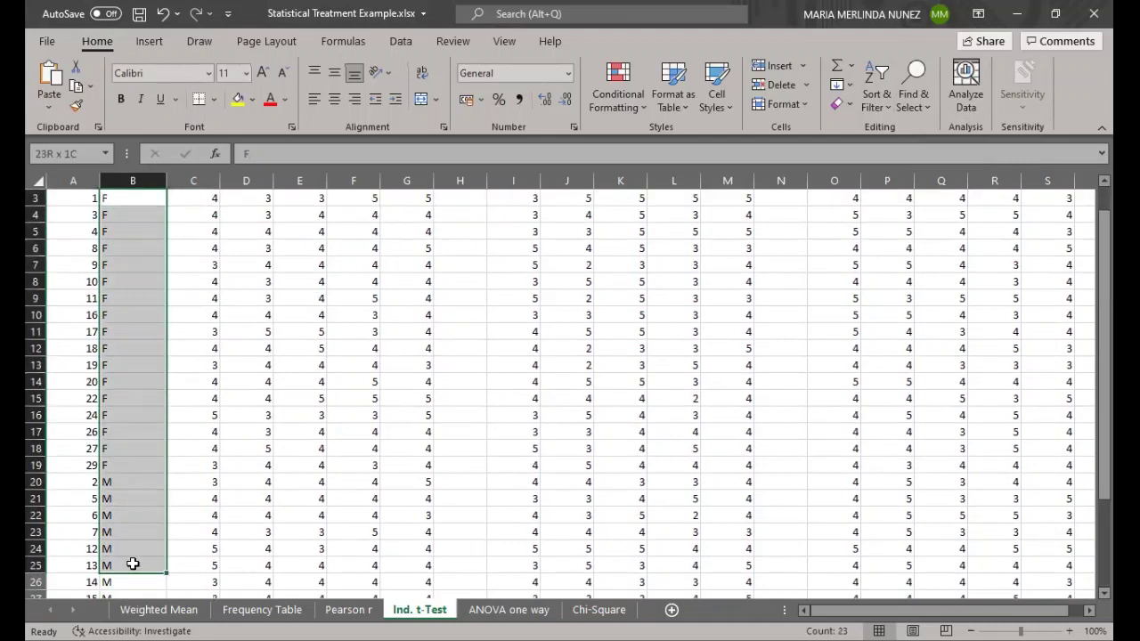
drag(133, 349, 133, 432)
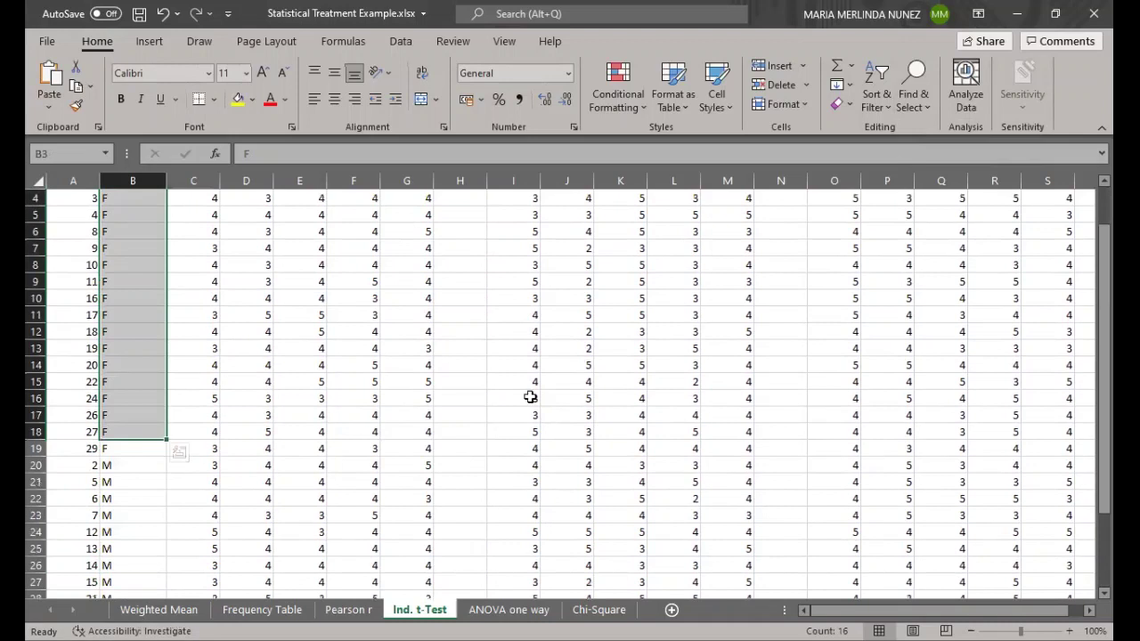
click(879, 96)
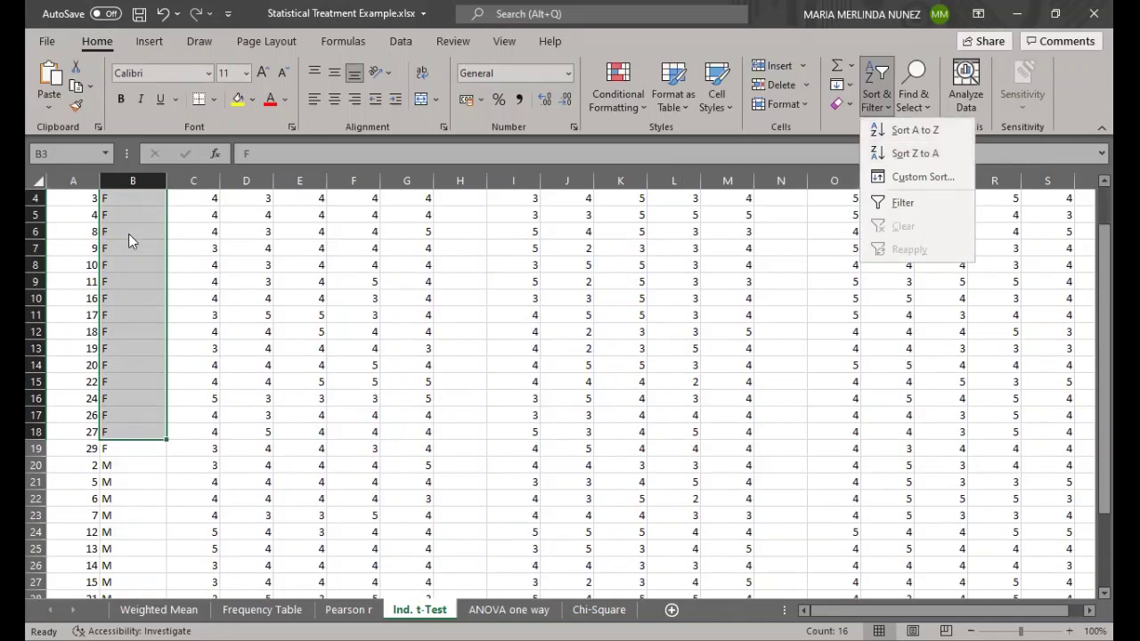
Insert a blank row at row 20 to separate the female respondents from the male respondents
scroll(128, 233, up, 1)
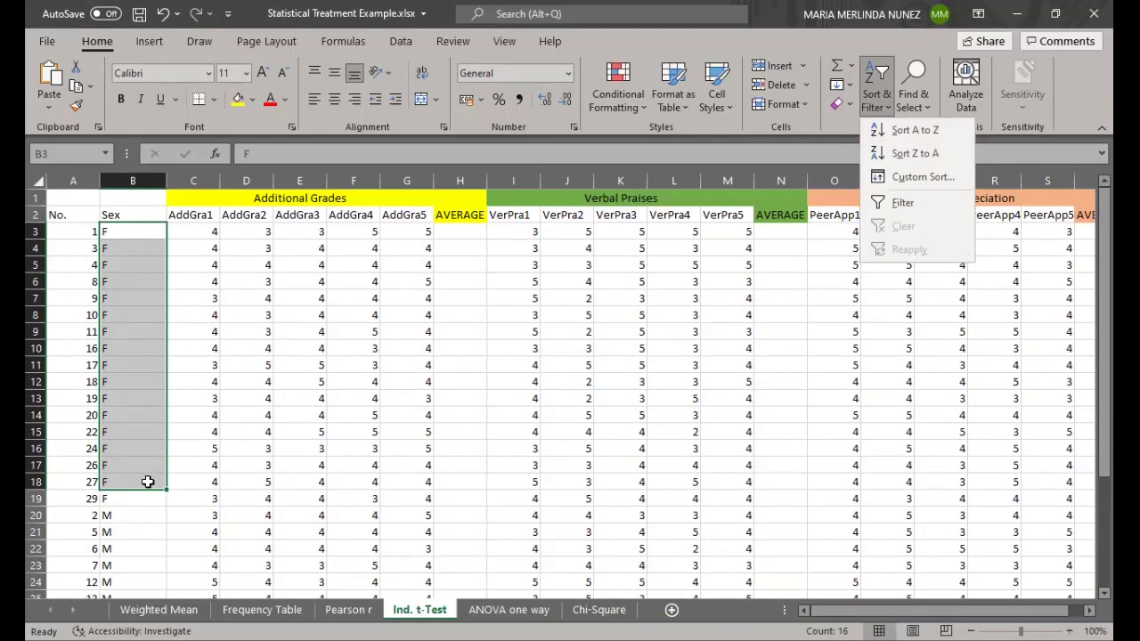
right_click(37, 515)
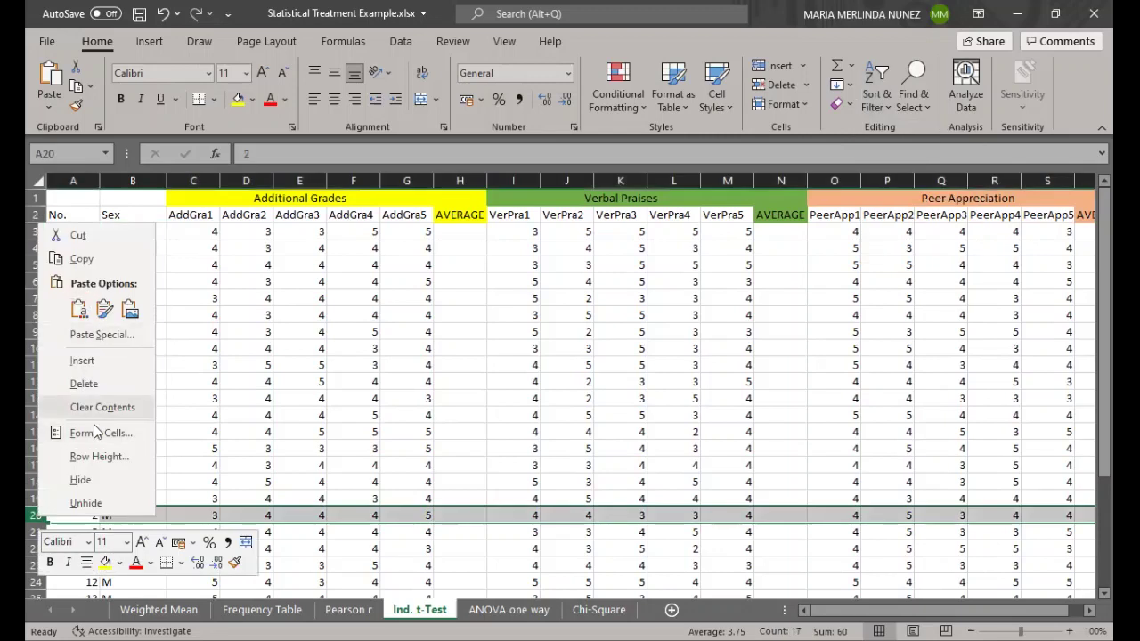
click(92, 361)
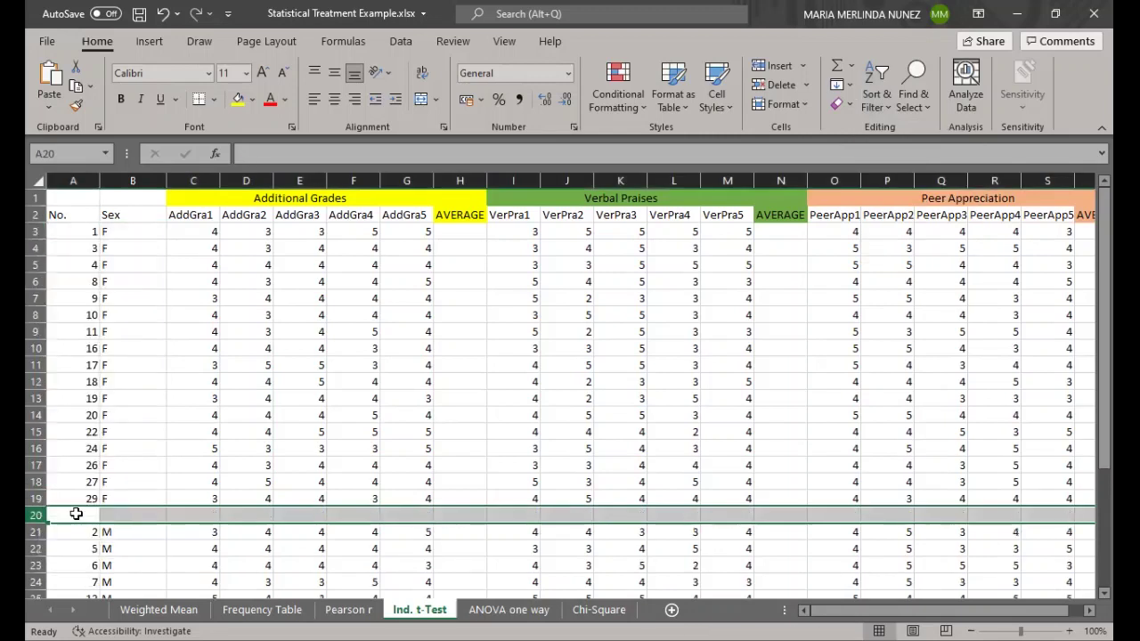
Review the five Additional Grades scores in columns C to G for the first three respondents
click(468, 232)
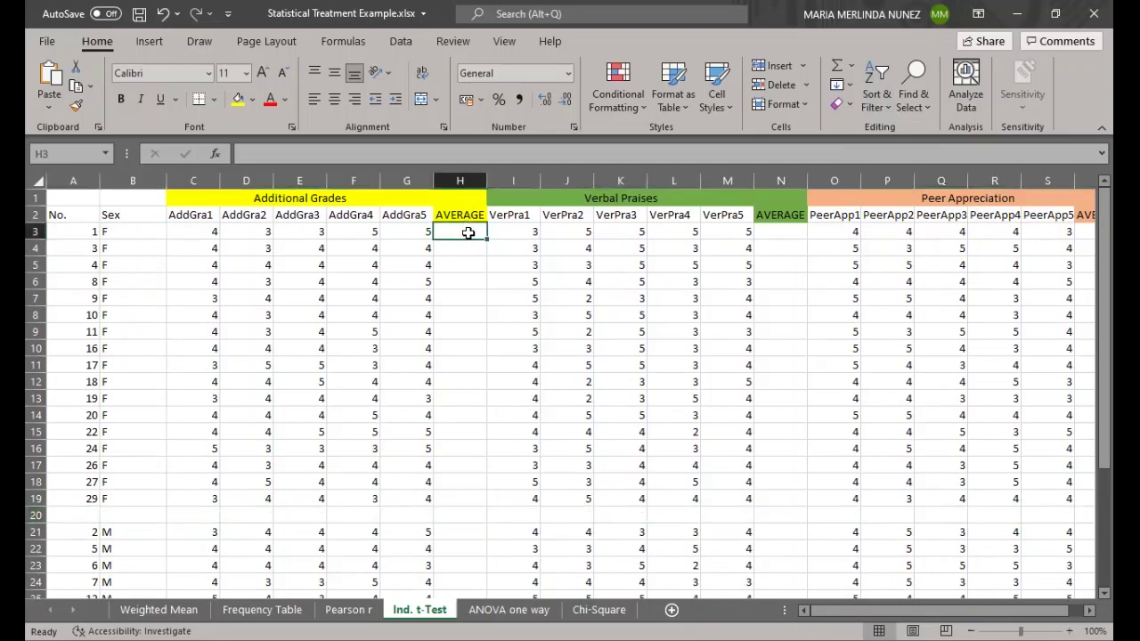
drag(492, 264, 455, 264)
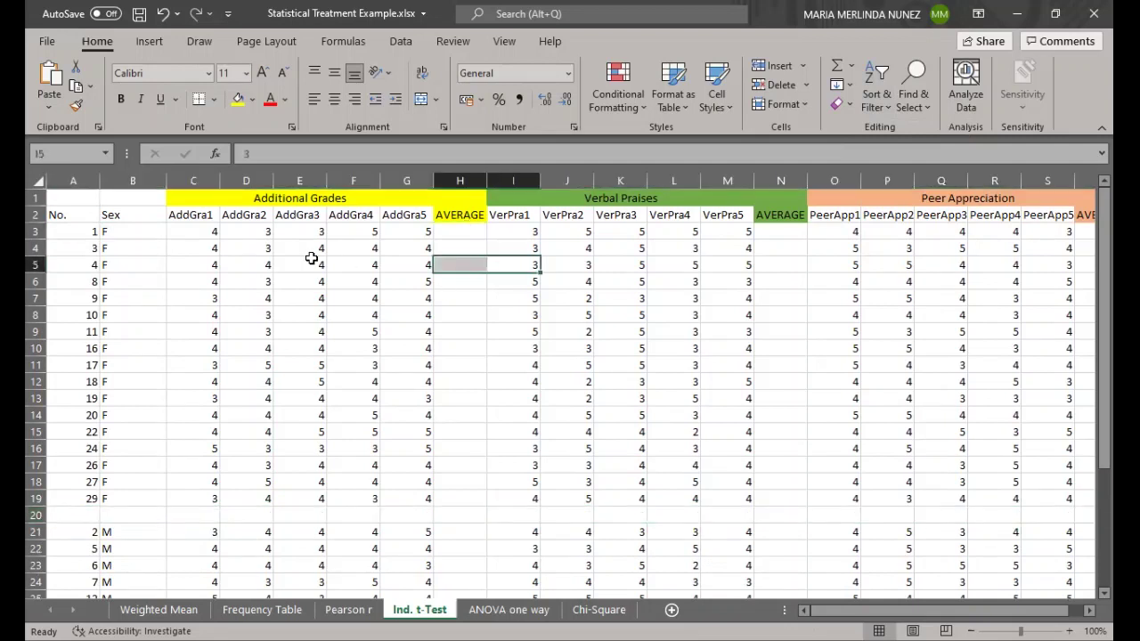
click(193, 230)
drag(251, 228, 400, 229)
drag(199, 247, 406, 247)
click(215, 265)
drag(215, 265, 411, 264)
Calculate the first respondent's Additional Grades average in H3 with =AVERAGE(C3:G3)
click(461, 234)
text(=average)
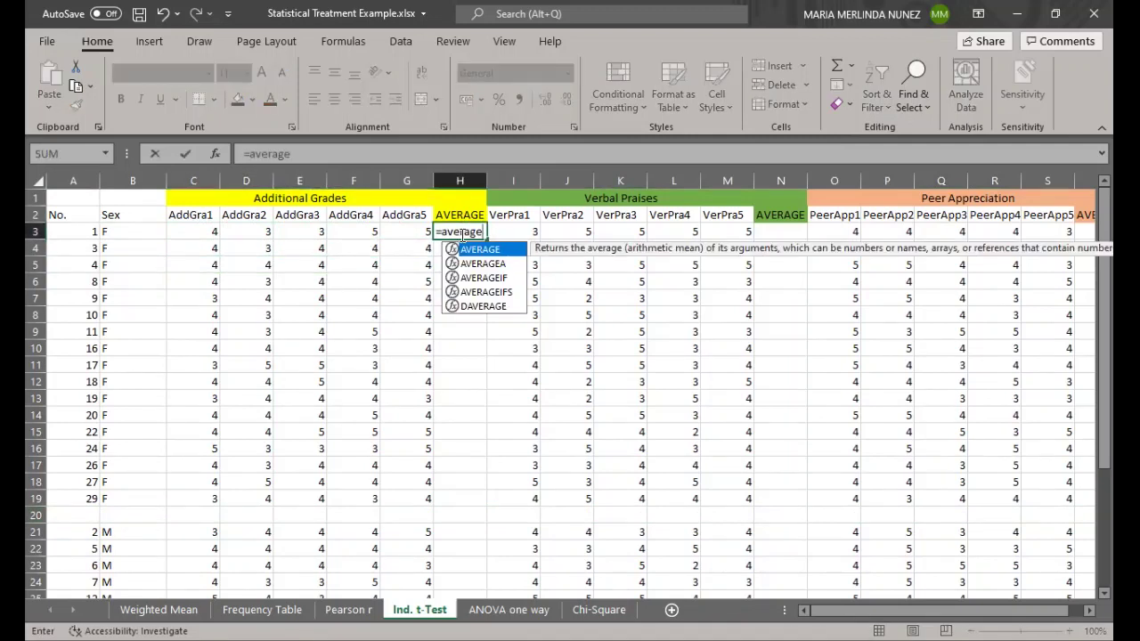
text(()
click(193, 229)
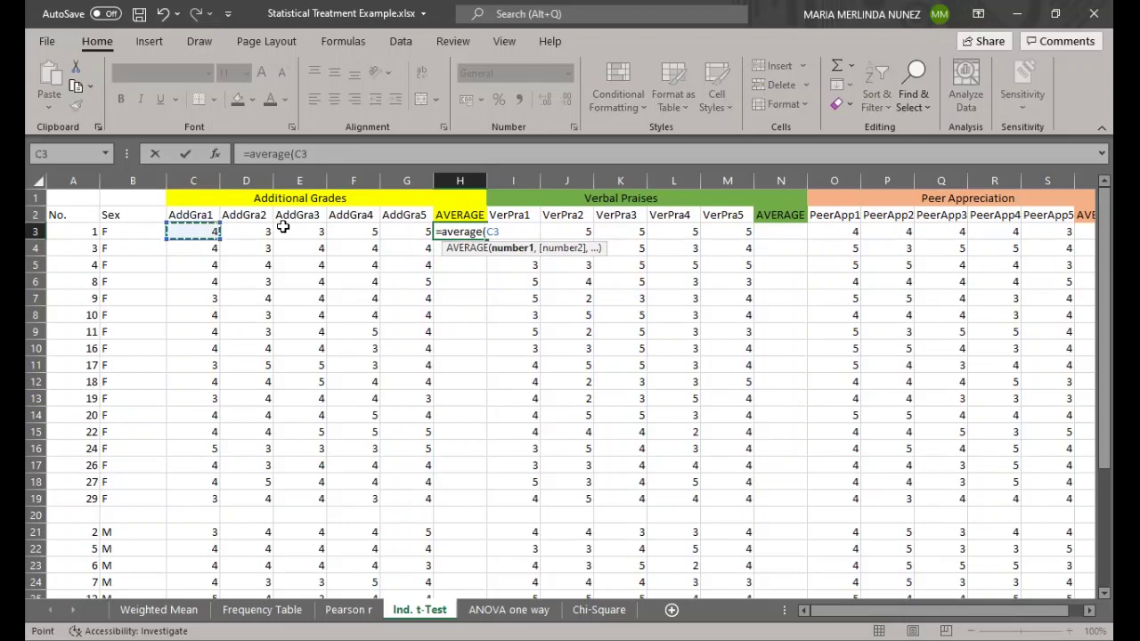
shift+click(410, 229)
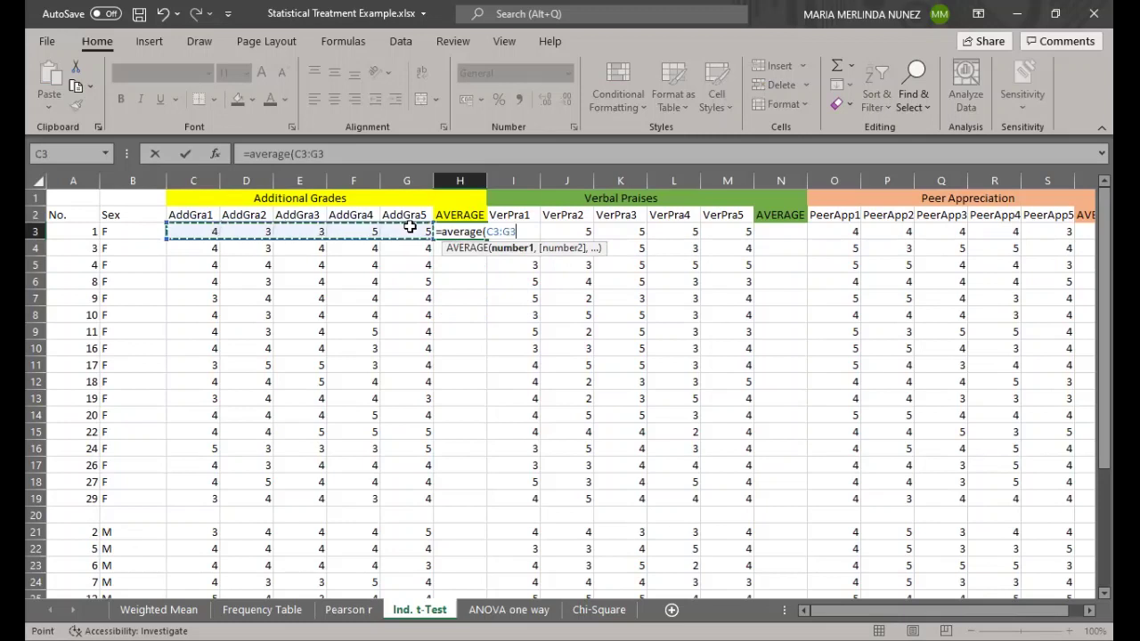
key(Return)
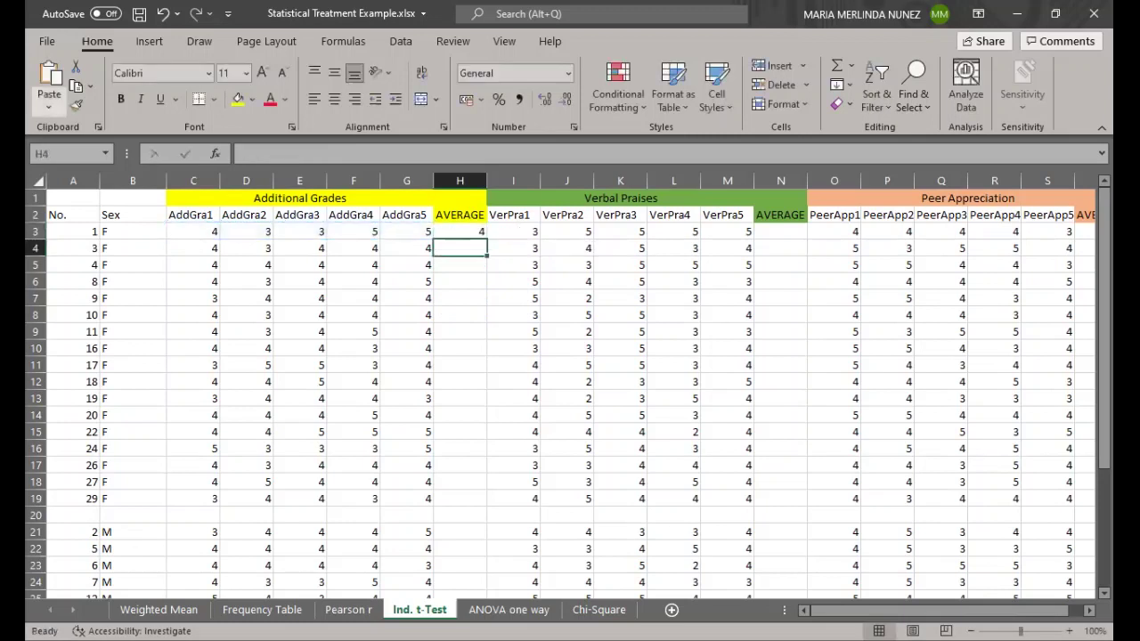
Fill the Additional Grades average formula from H3 down to H33 and clear cell H20 in the separator row
click(477, 229)
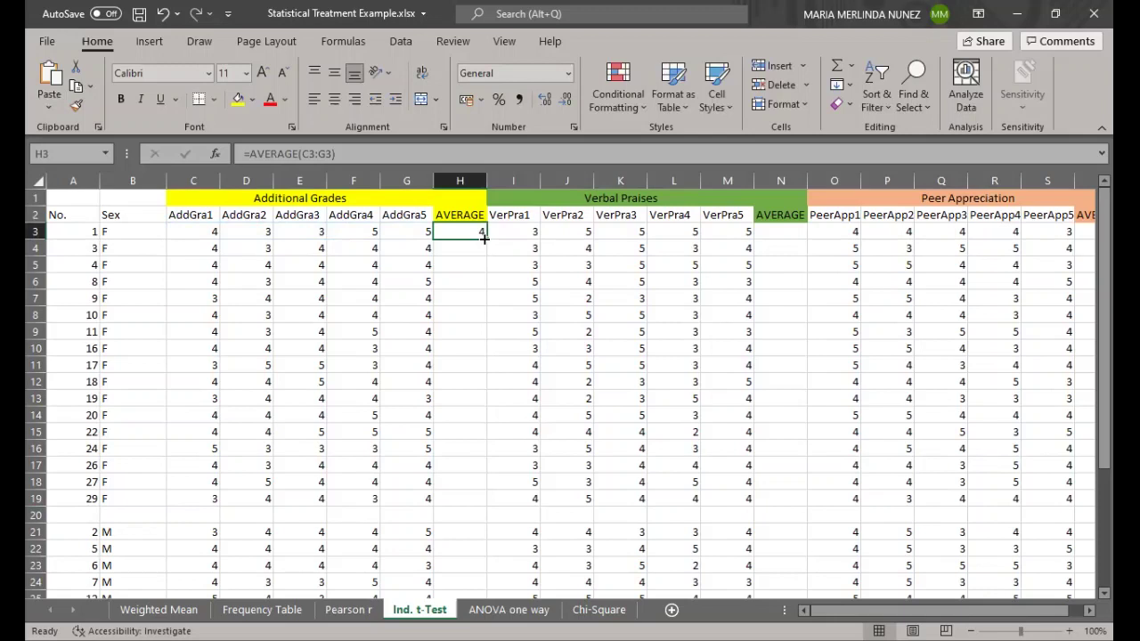
drag(483, 237, 484, 557)
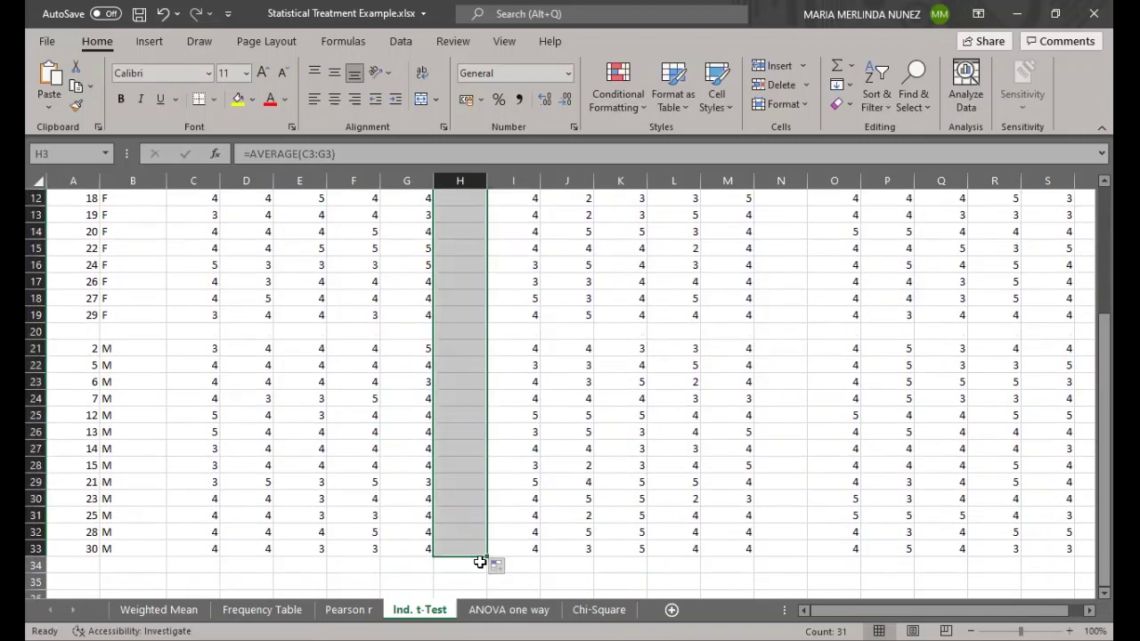
click(469, 331)
key(Delete)
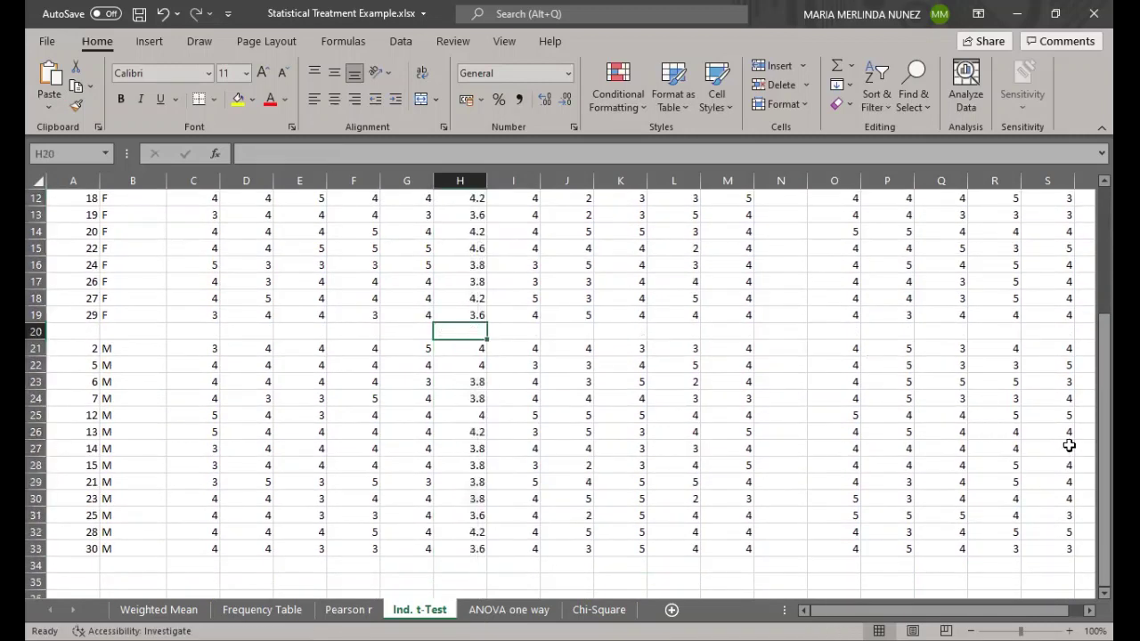
Calculate the first respondent's Verbal Praises average in N3 with =AVERAGE(I3:M3)
click(1106, 276)
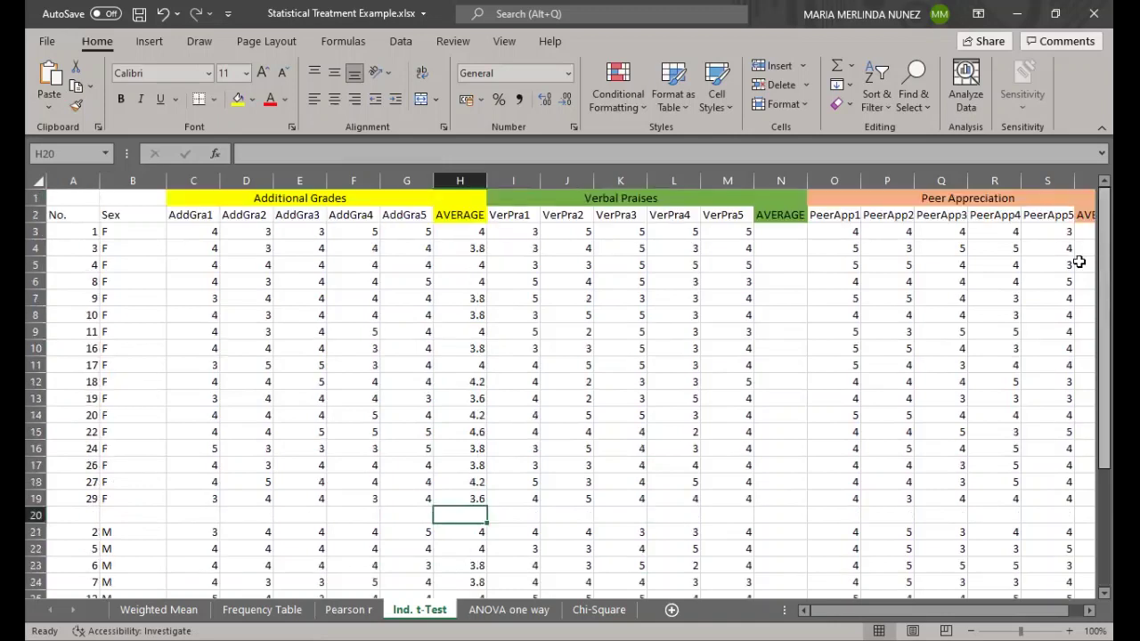
click(787, 233)
text(=average()
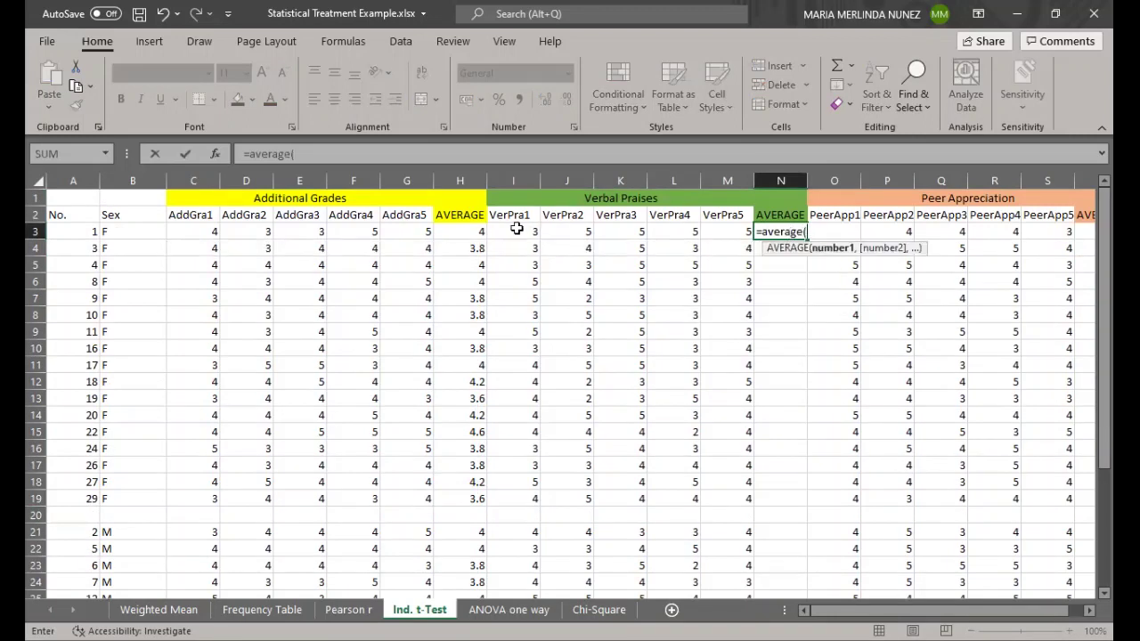
click(516, 229)
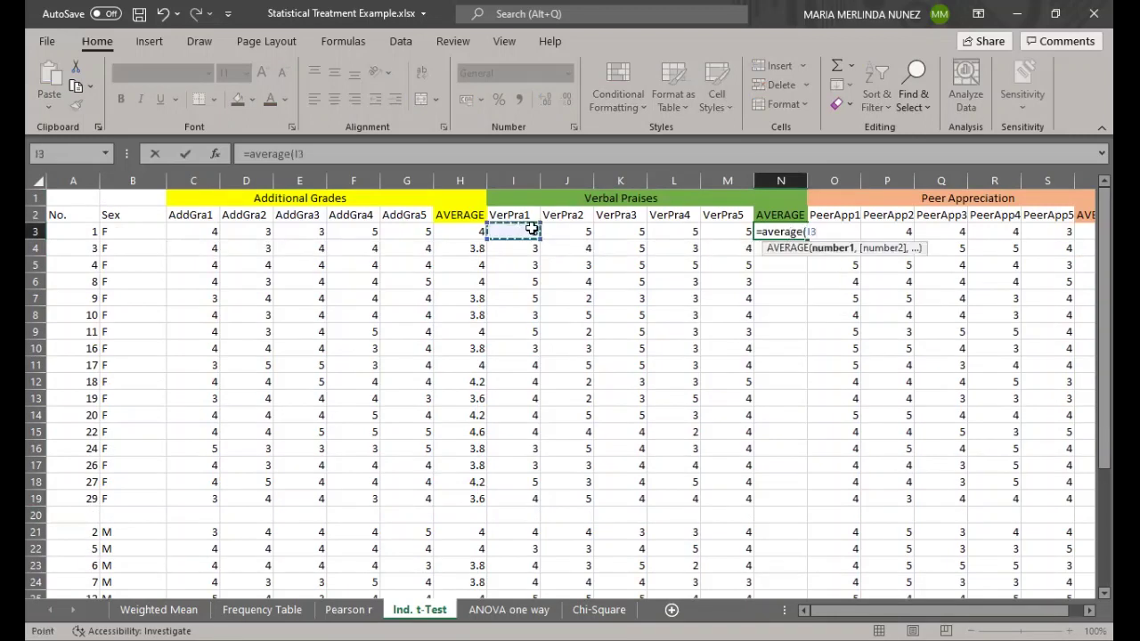
shift+click(726, 231)
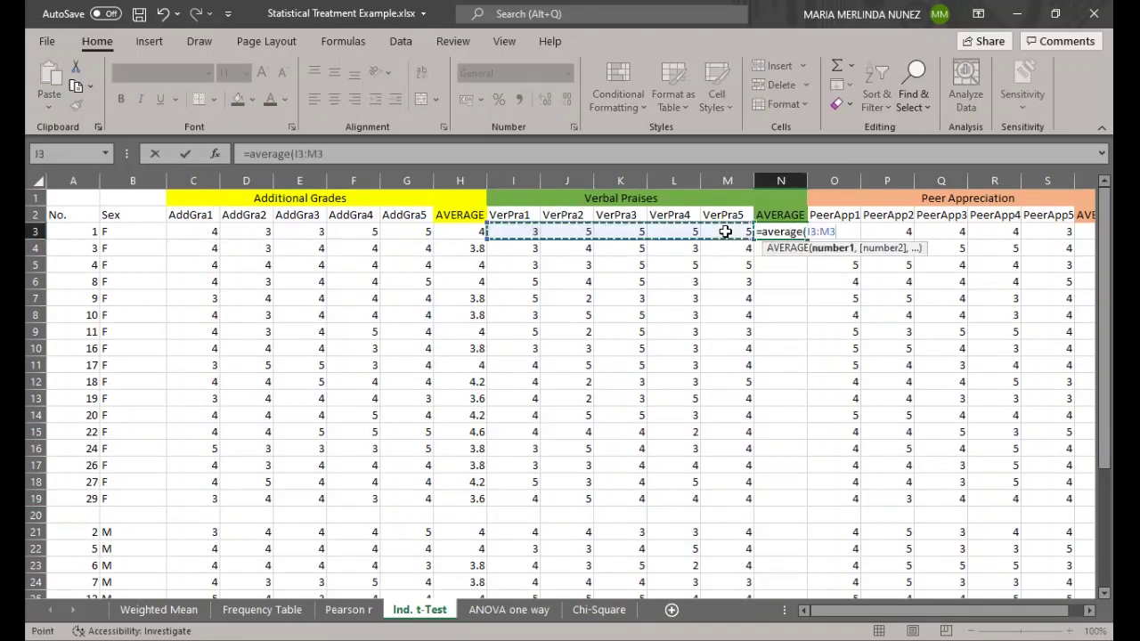
key(Return)
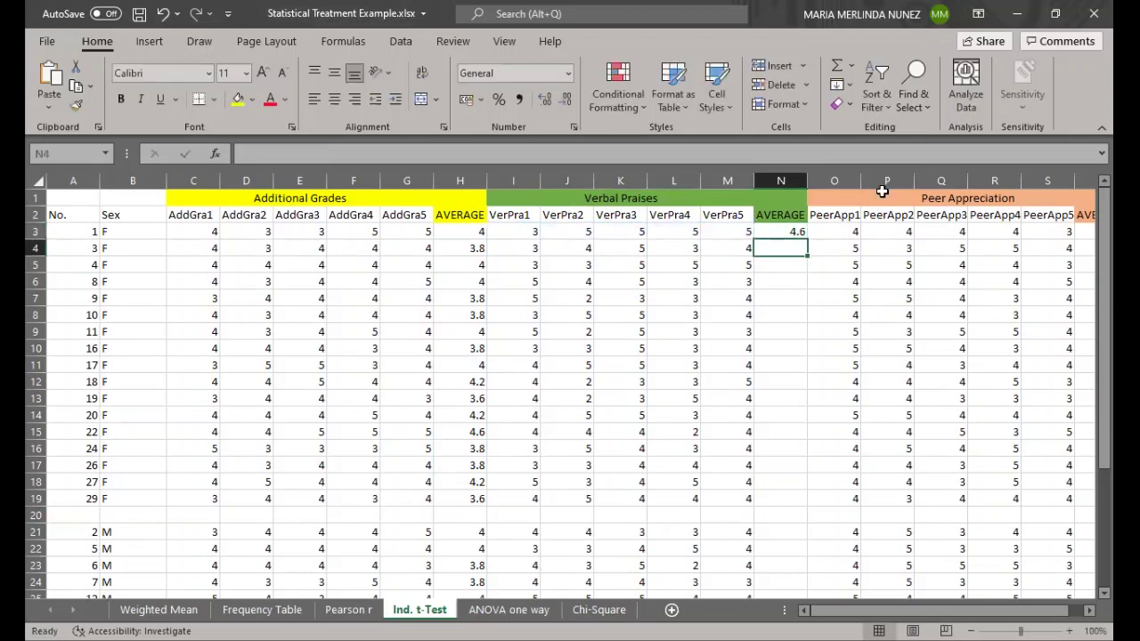
Fill the Verbal Praises average formula from N3 down to N33 and clear cell N20 in the separator row
click(790, 233)
drag(807, 243, 791, 575)
click(791, 348)
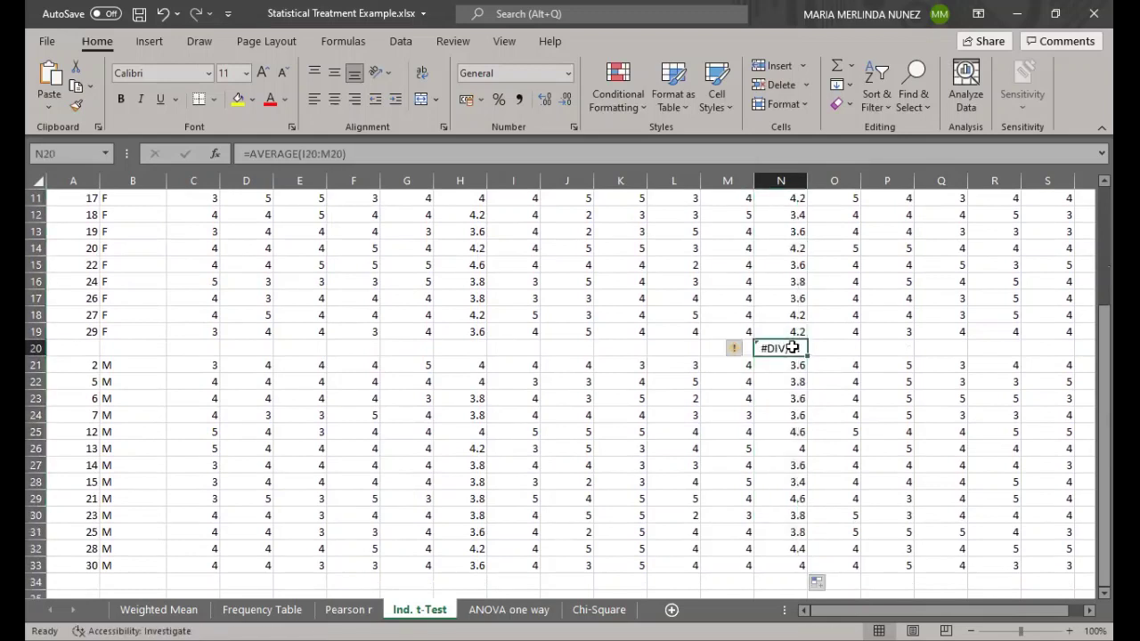
key(Delete)
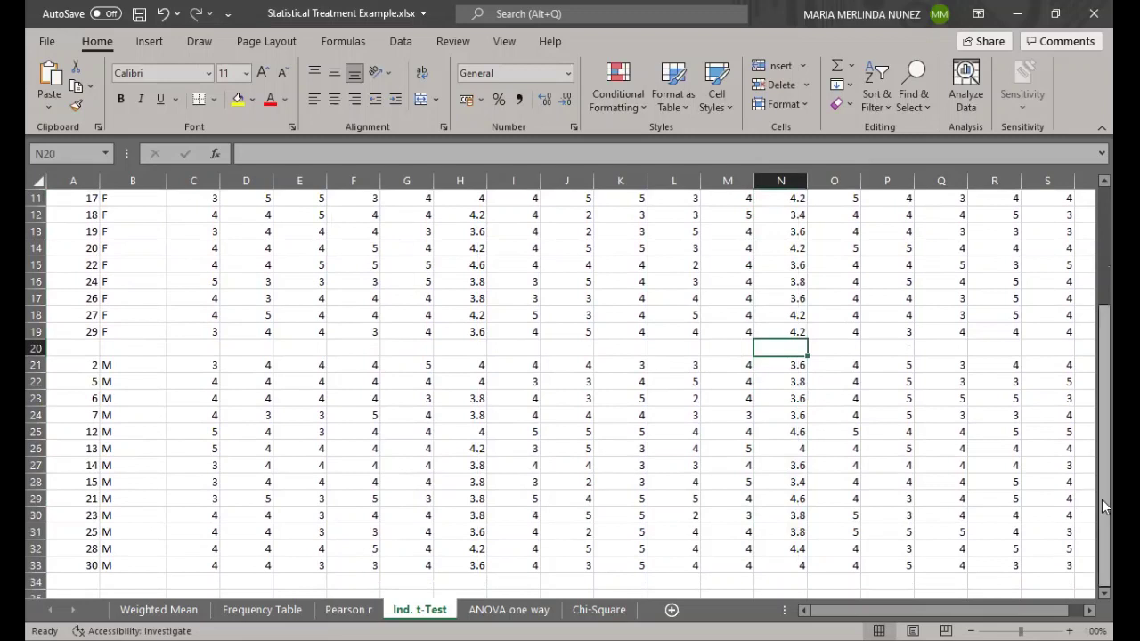
Calculate the first respondent's Peer Appreciation average in T3 with =AVERAGE(O3:S3)
drag(1104, 360, 1104, 245)
click(1090, 610)
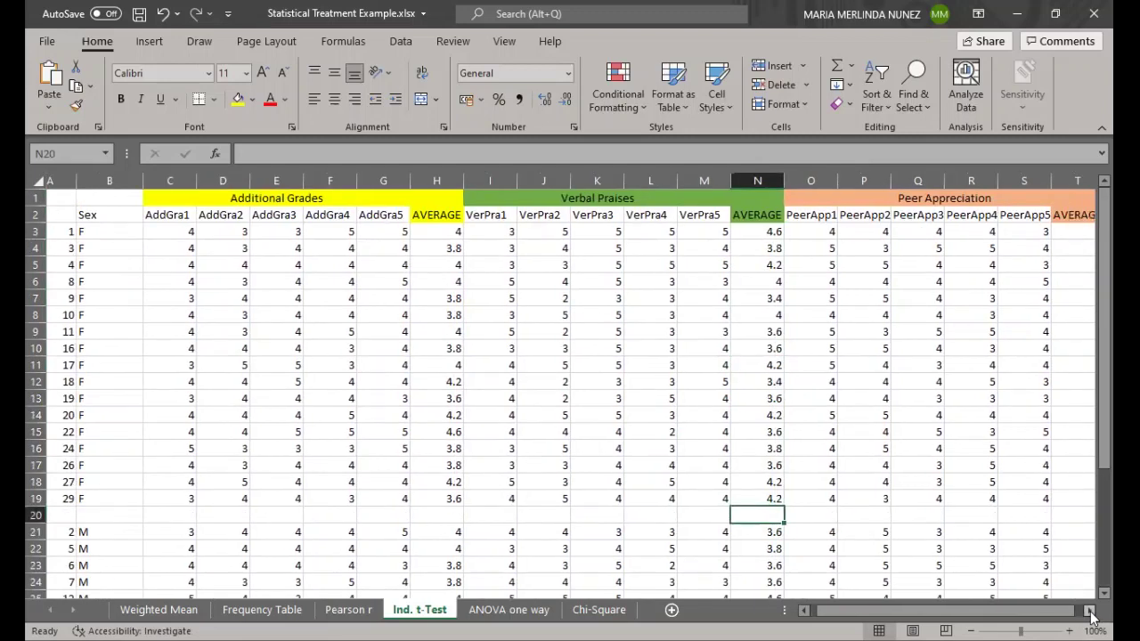
click(1064, 234)
text(=)
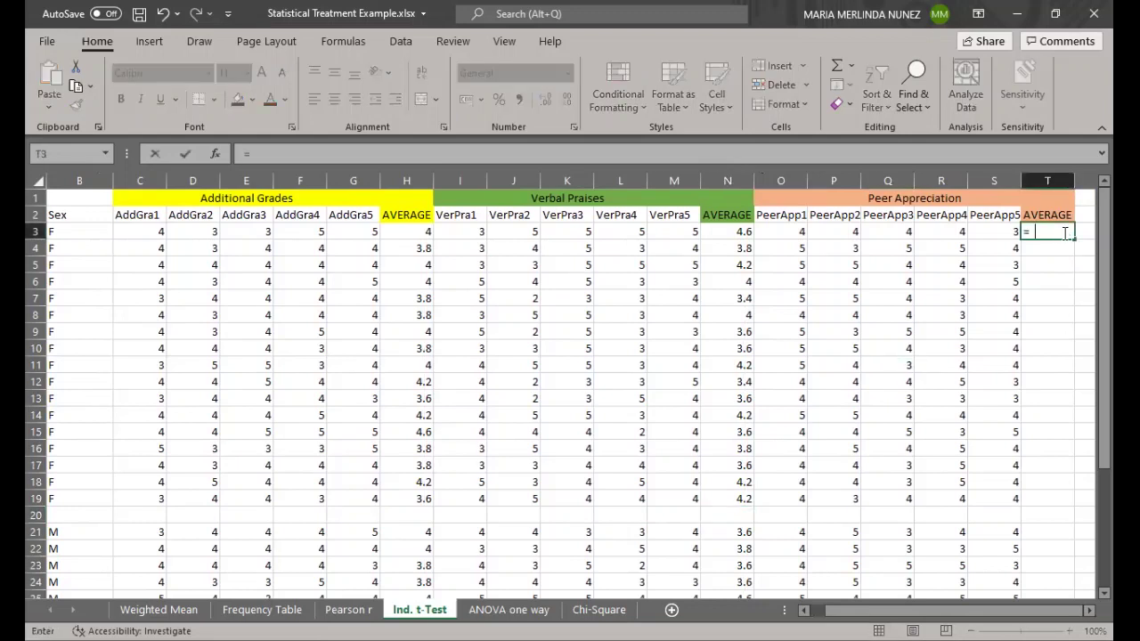
text(average()
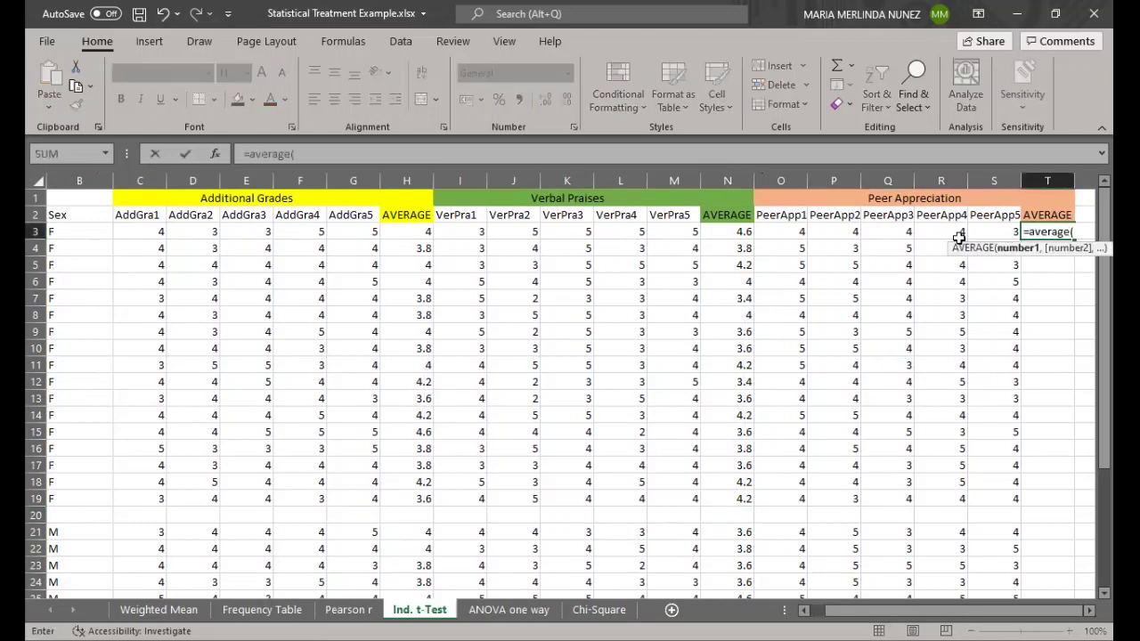
click(776, 231)
shift+click(991, 232)
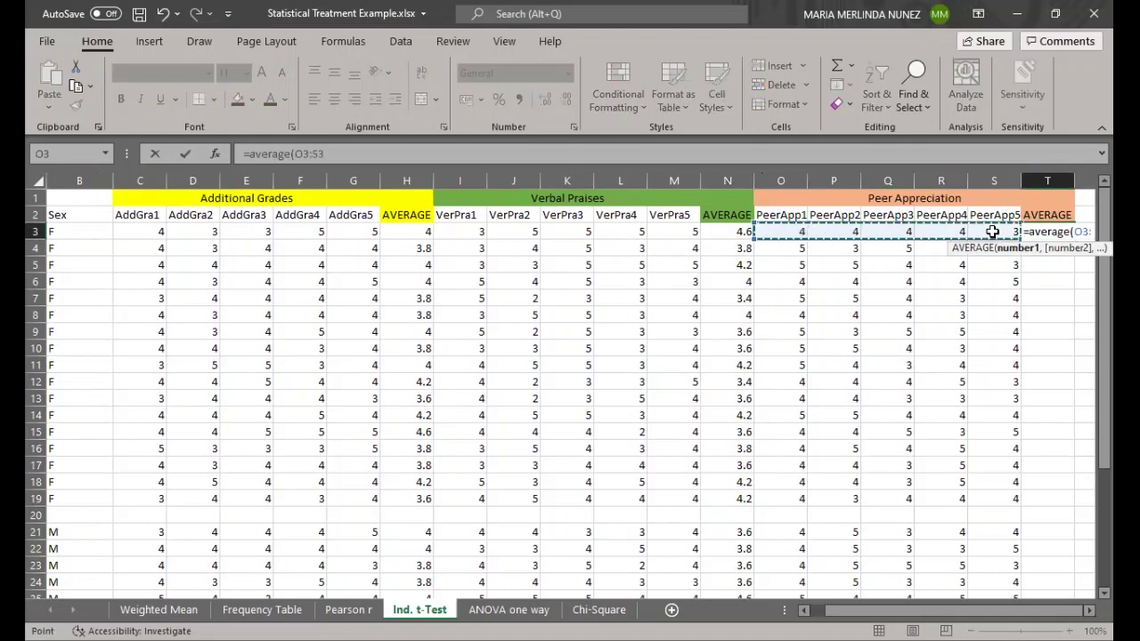
text())
key(ctrl+Return)
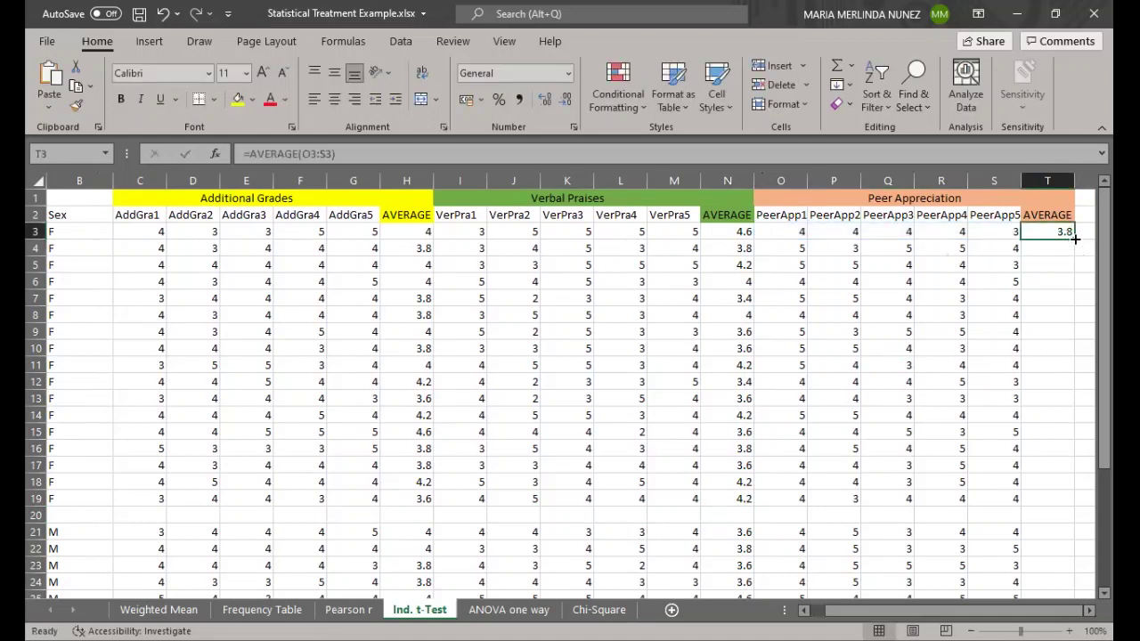
Fill the Peer Appreciation average formula from T3 down to T33 and clear cell T20 in the separator row
drag(1075, 239, 1065, 559)
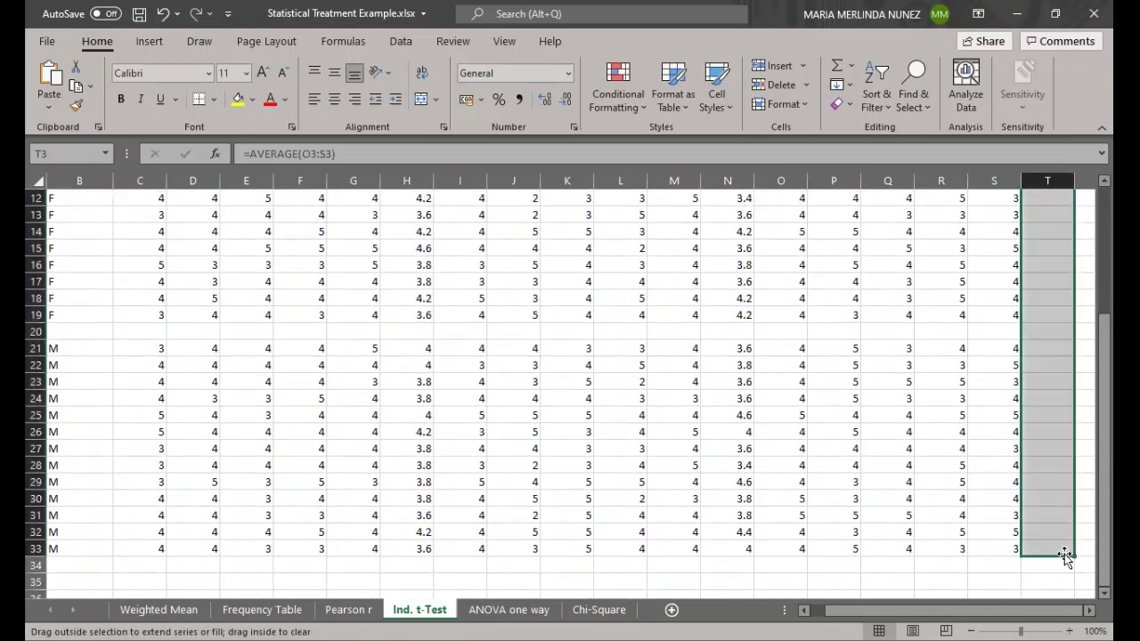
click(1044, 331)
key(Delete)
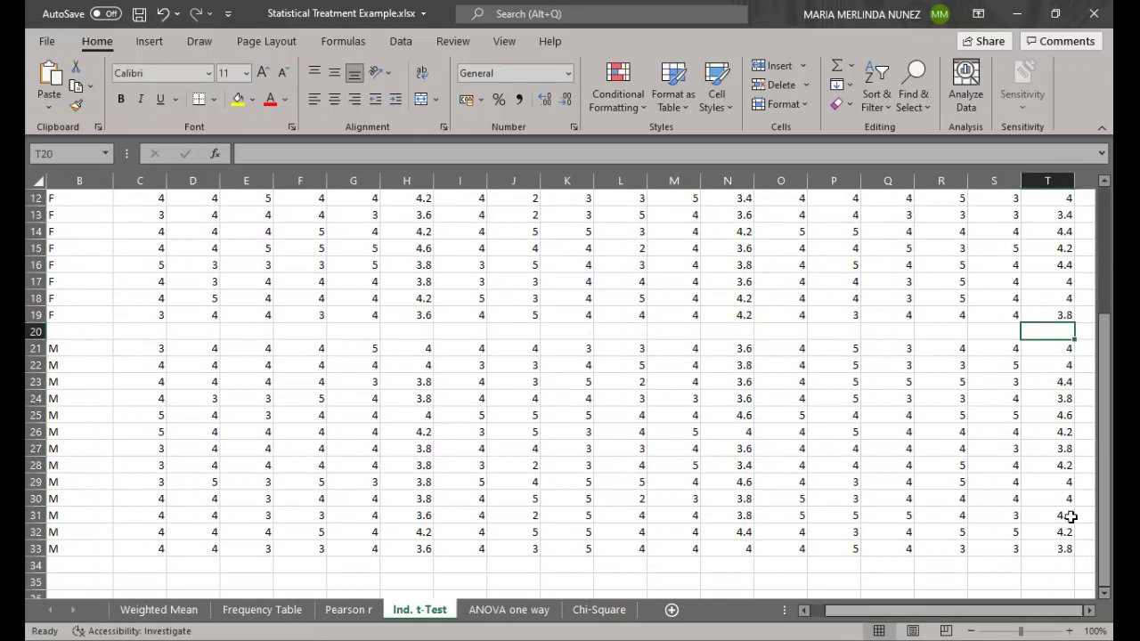
Open the t-Test: Two-Sample Assuming Unequal Variances tool from the data analysis tools
scroll(1082, 427, left, 1)
click(1104, 300)
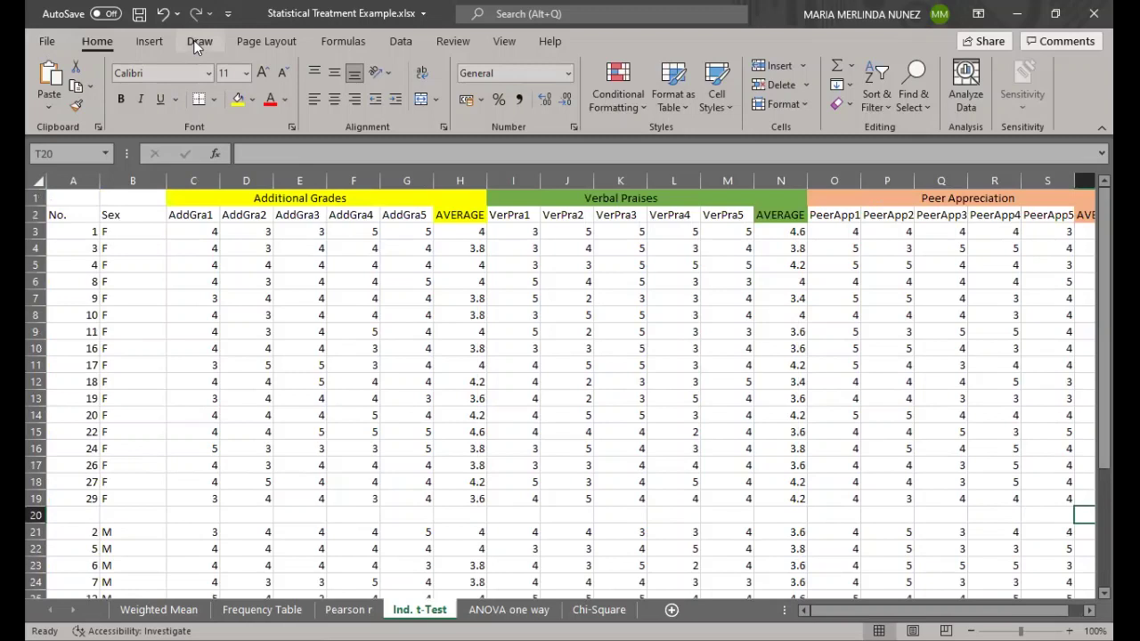
click(402, 43)
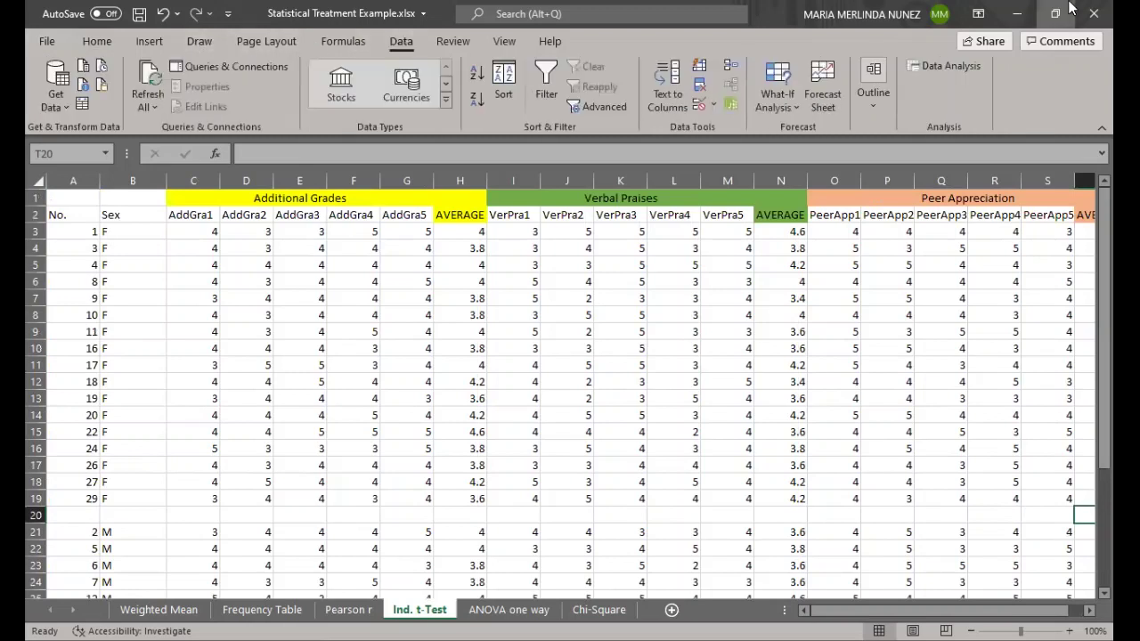
click(924, 71)
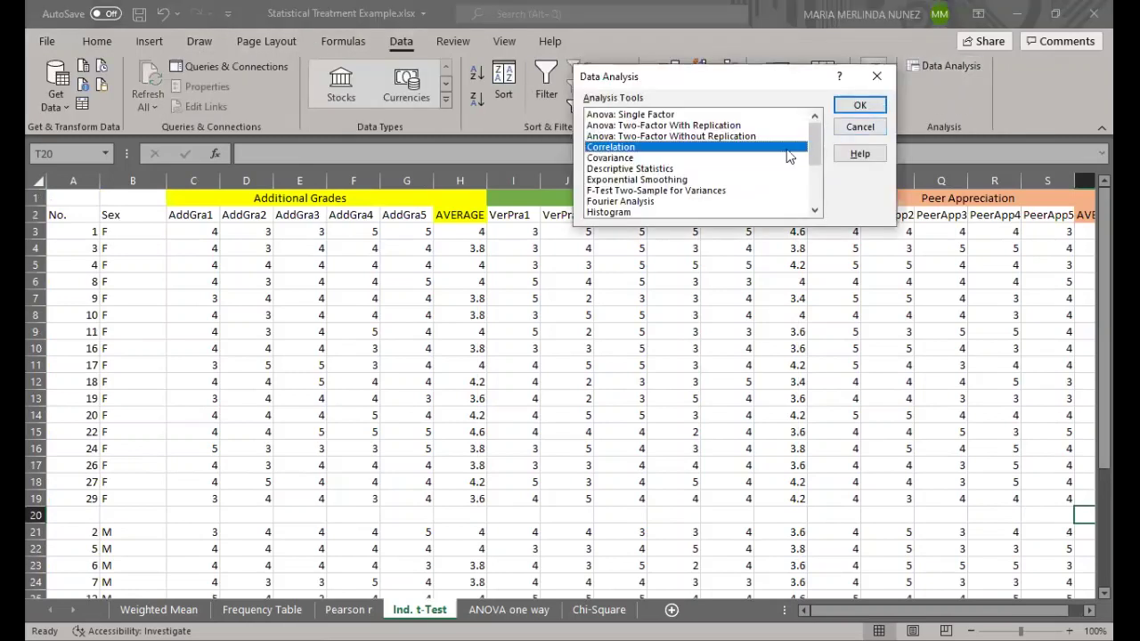
drag(807, 146, 813, 209)
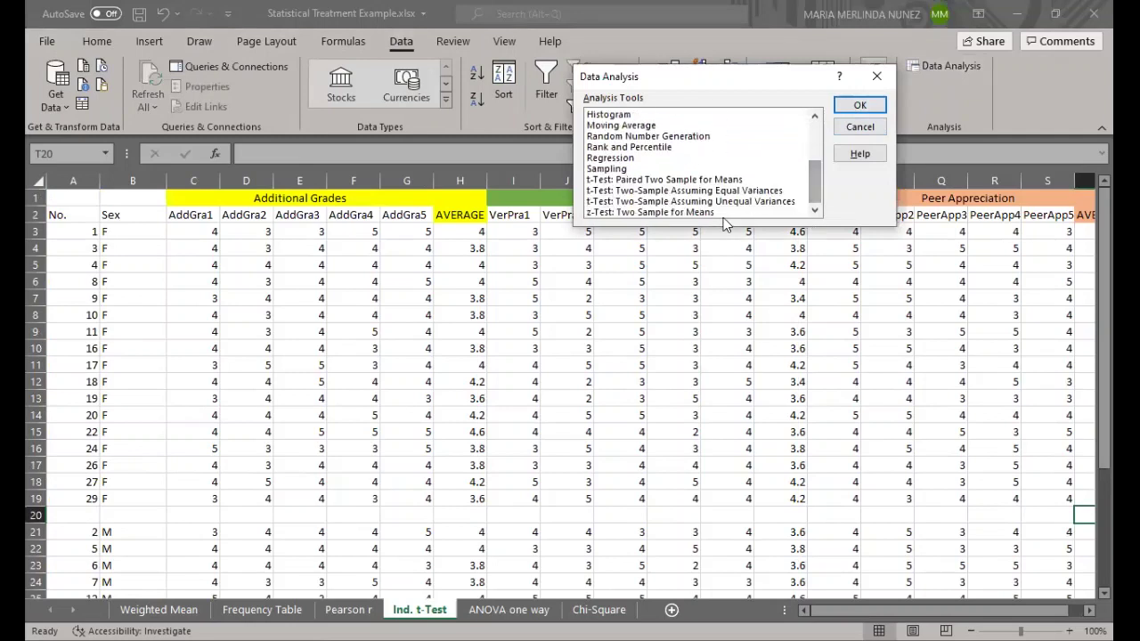
click(642, 203)
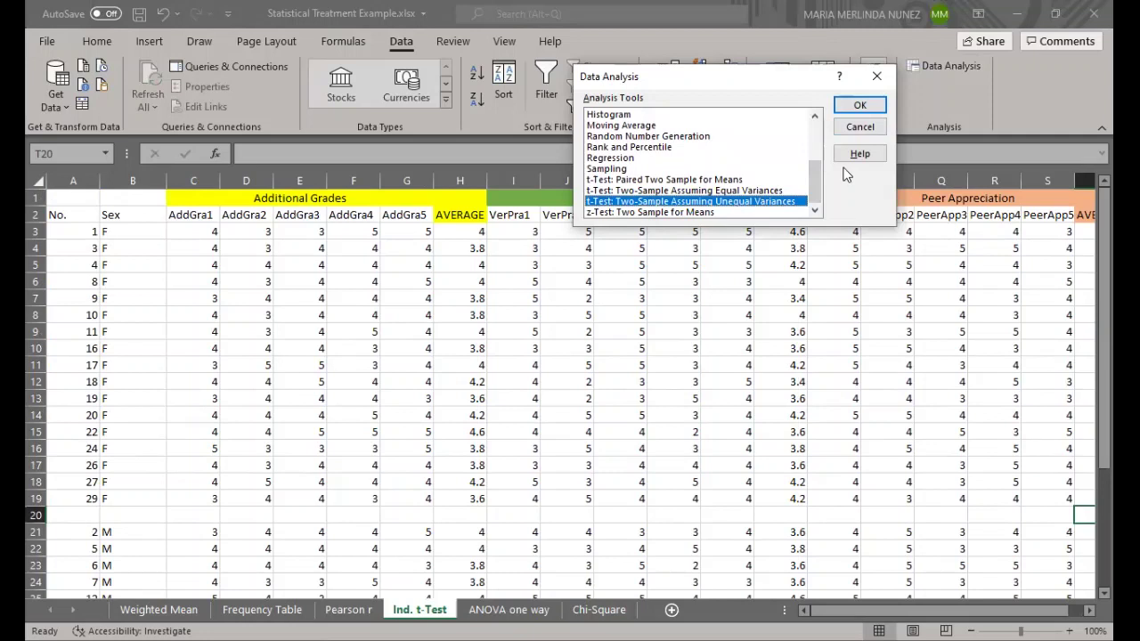
click(859, 107)
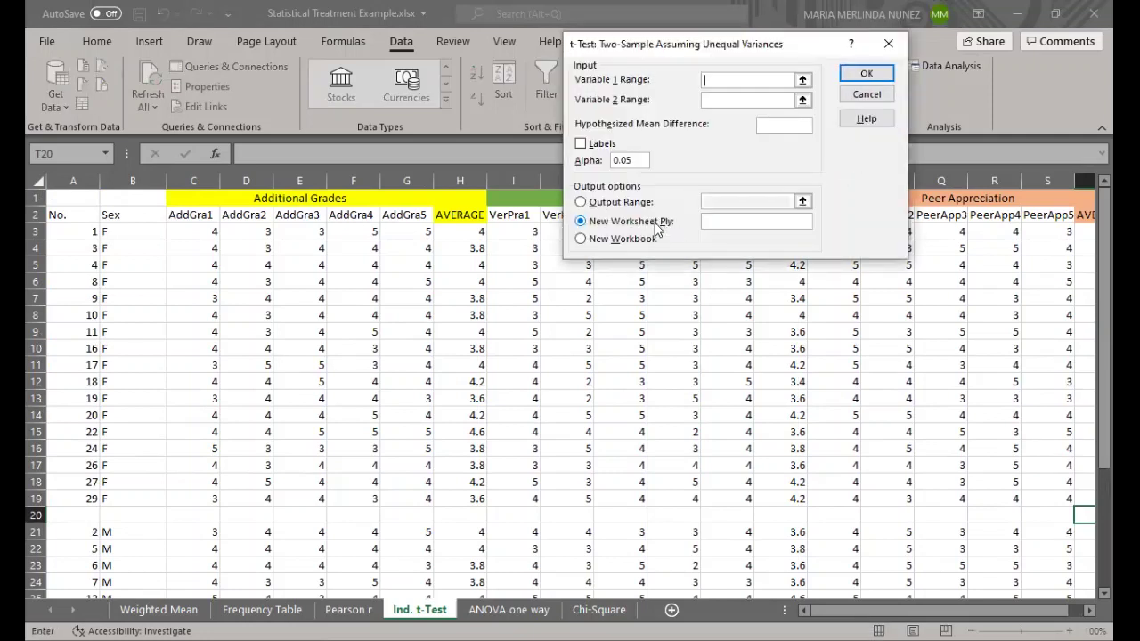
Set the Variable 1 Range to the female Additional Grades averages H3:H19 and the Variable 2 Range to the male averages H21:H33
click(803, 81)
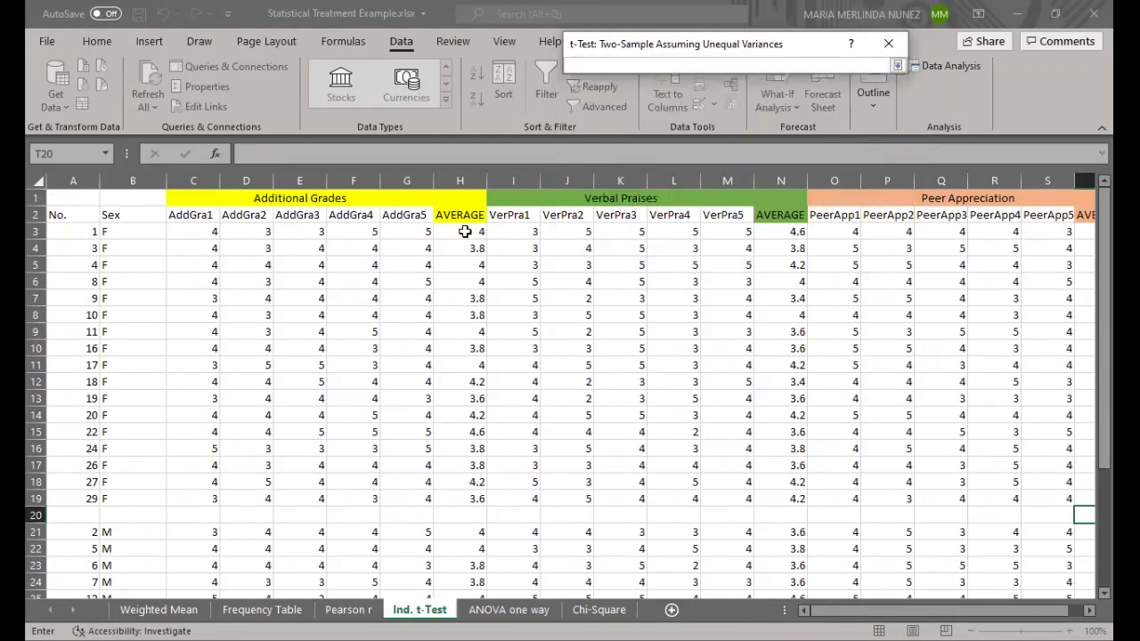
click(464, 231)
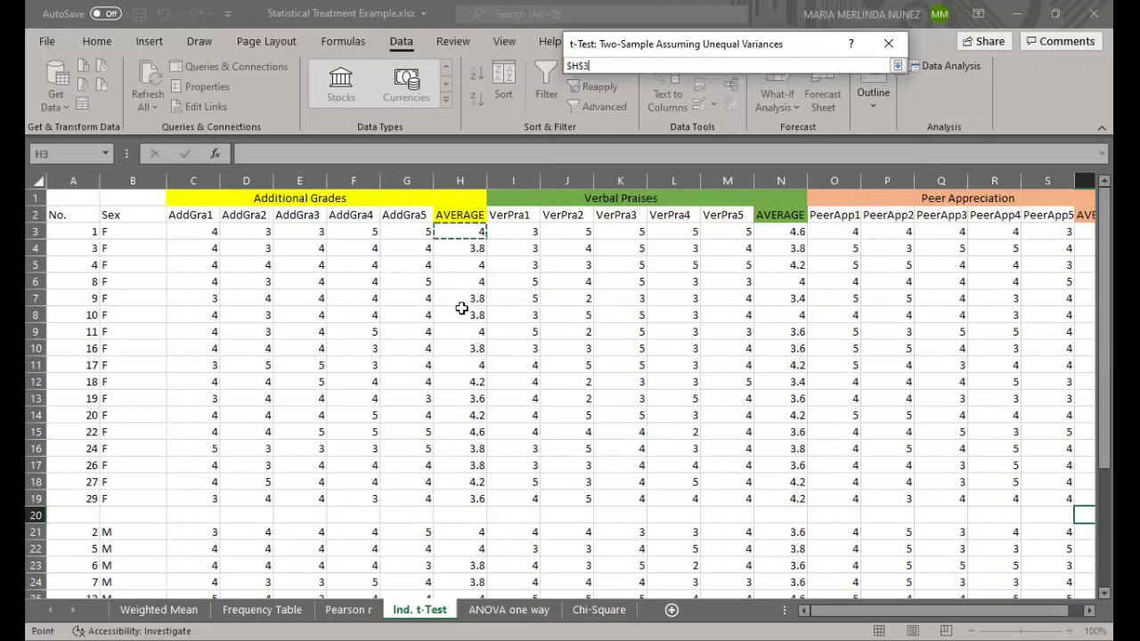
shift+click(459, 497)
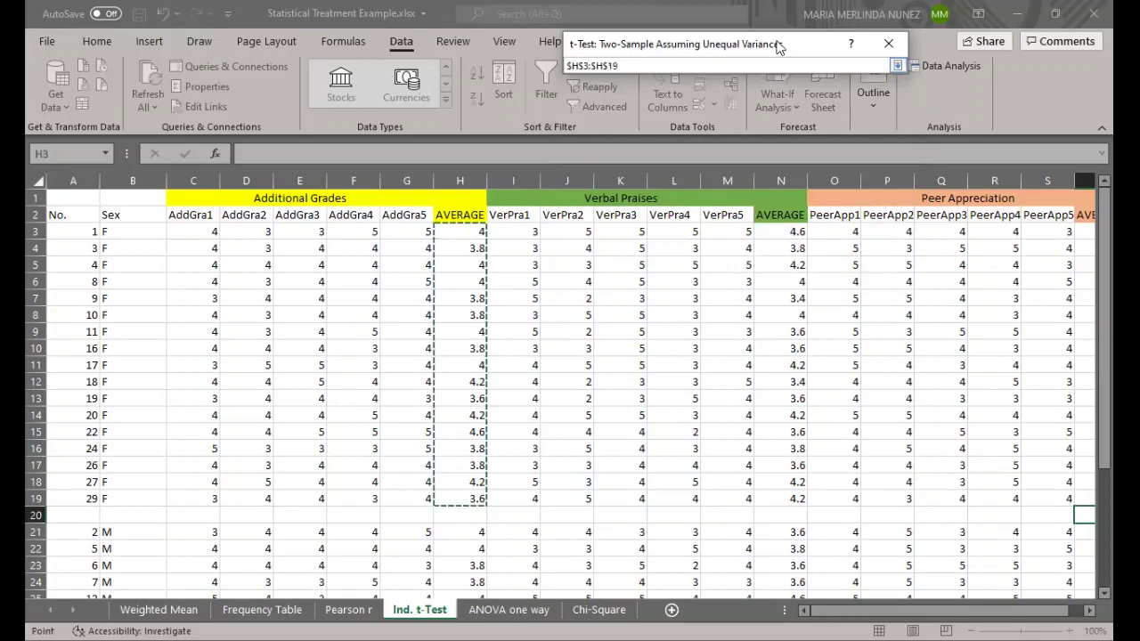
click(897, 65)
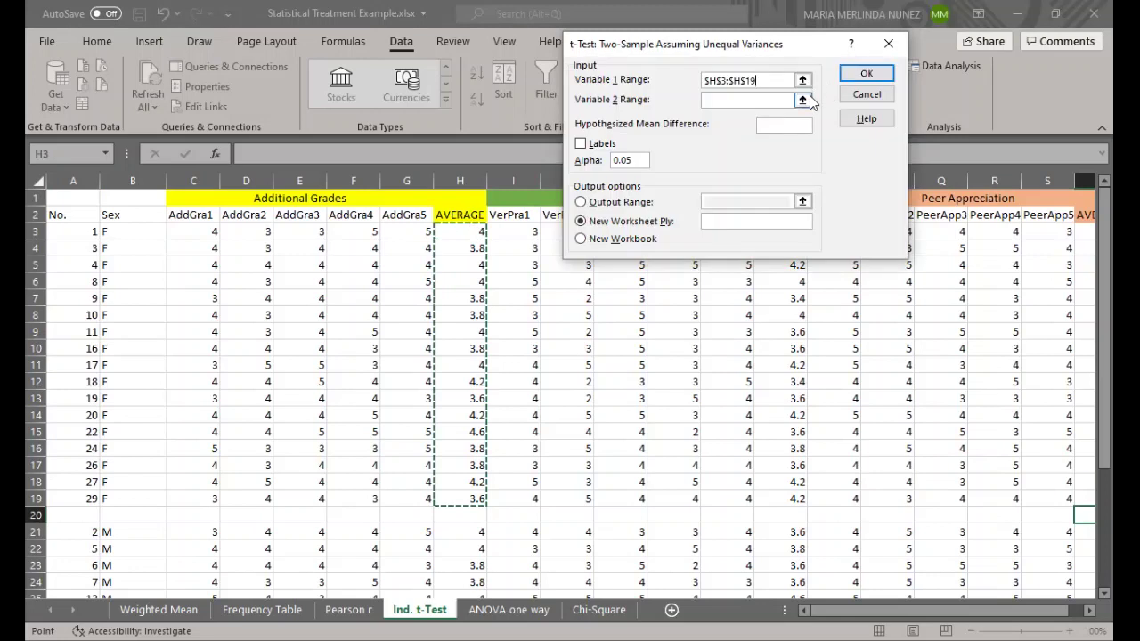
click(802, 101)
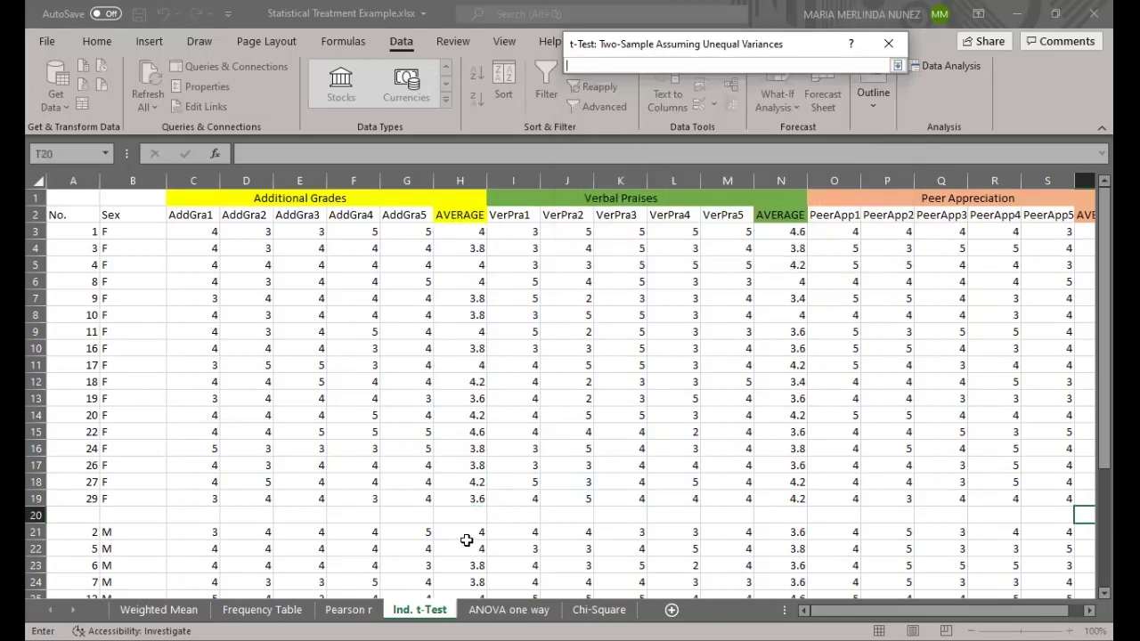
click(466, 535)
scroll(468, 567, down, 3)
shift+click(468, 567)
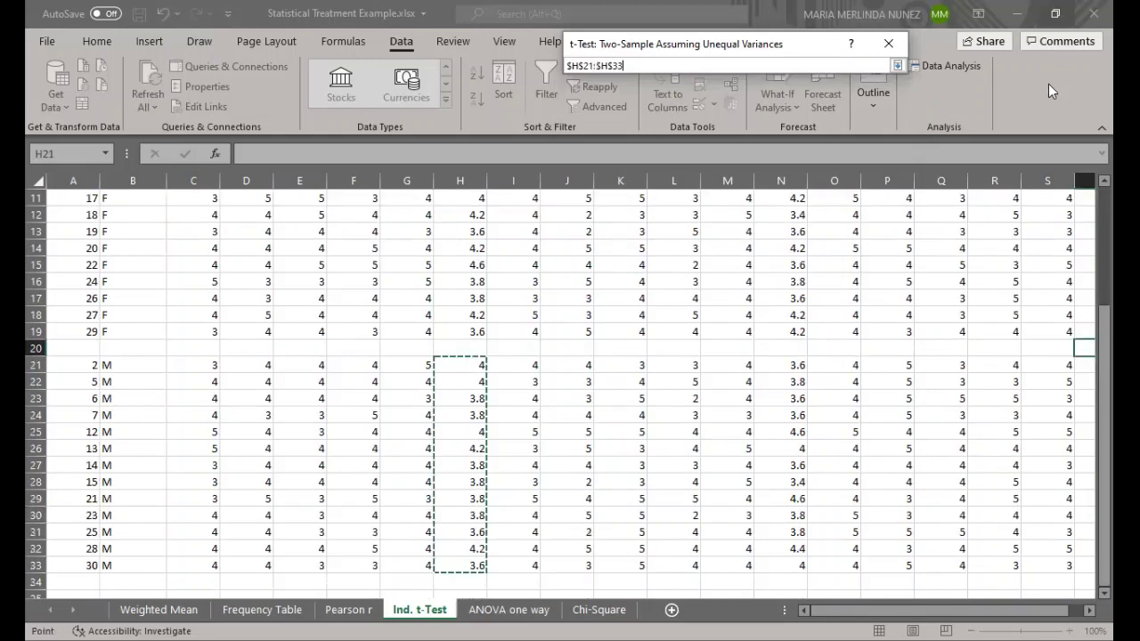
click(897, 65)
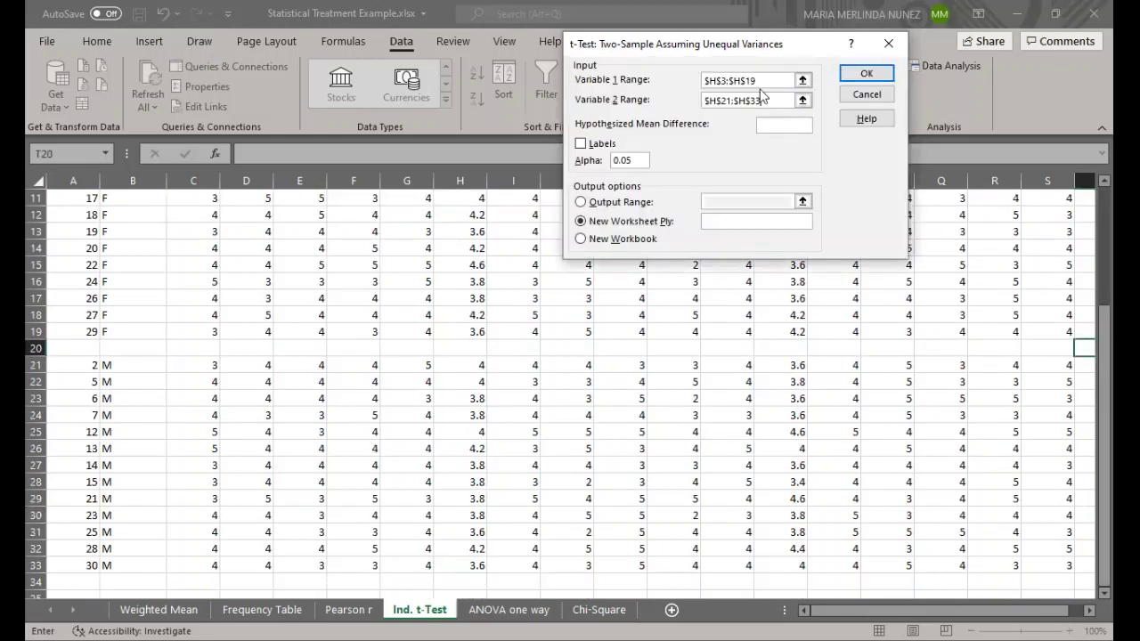
Run the Additional Grades t-test with labels off and the output on a new worksheet
click(600, 145)
click(580, 143)
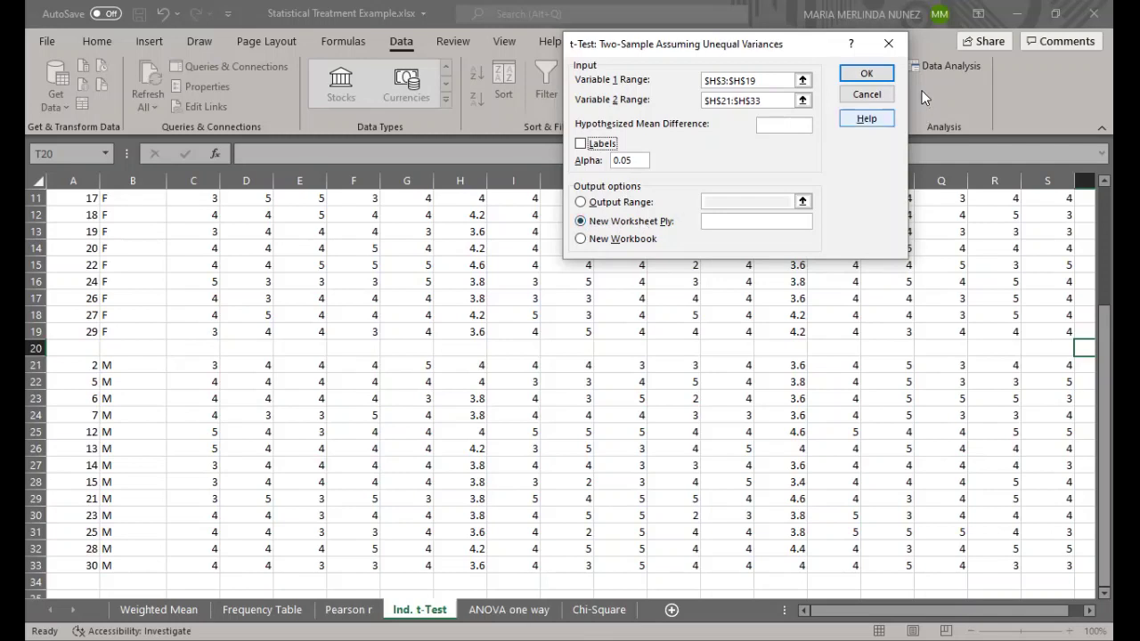
click(886, 74)
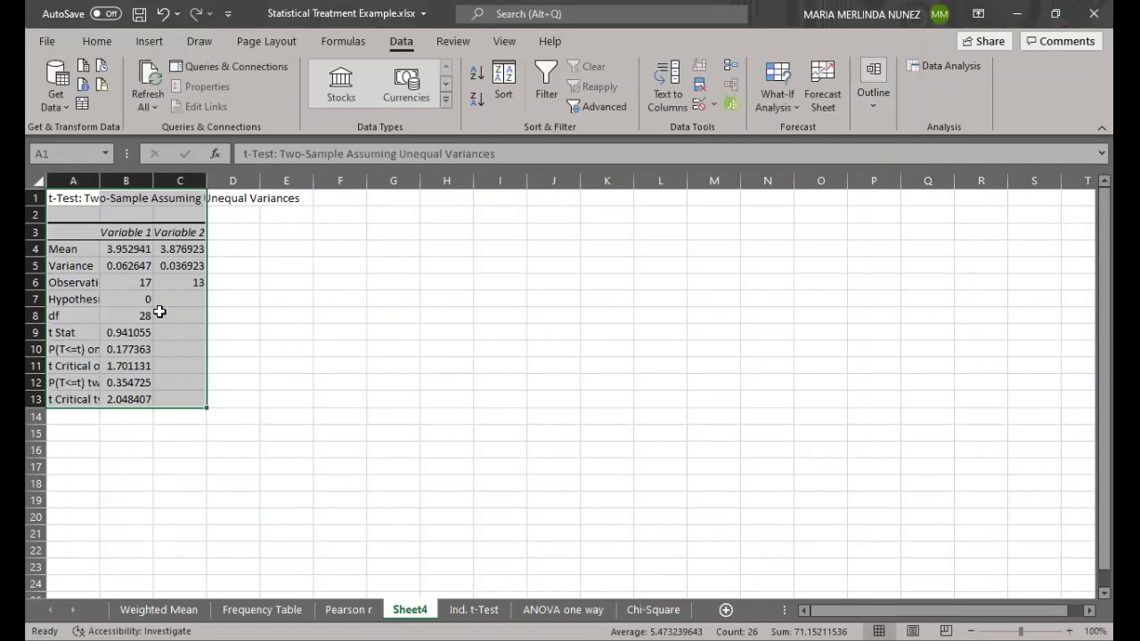
Rename the result table's Variable 1 header in B3 to Female and the Variable 2 header in C3 to Male
click(138, 248)
click(135, 233)
click(194, 232)
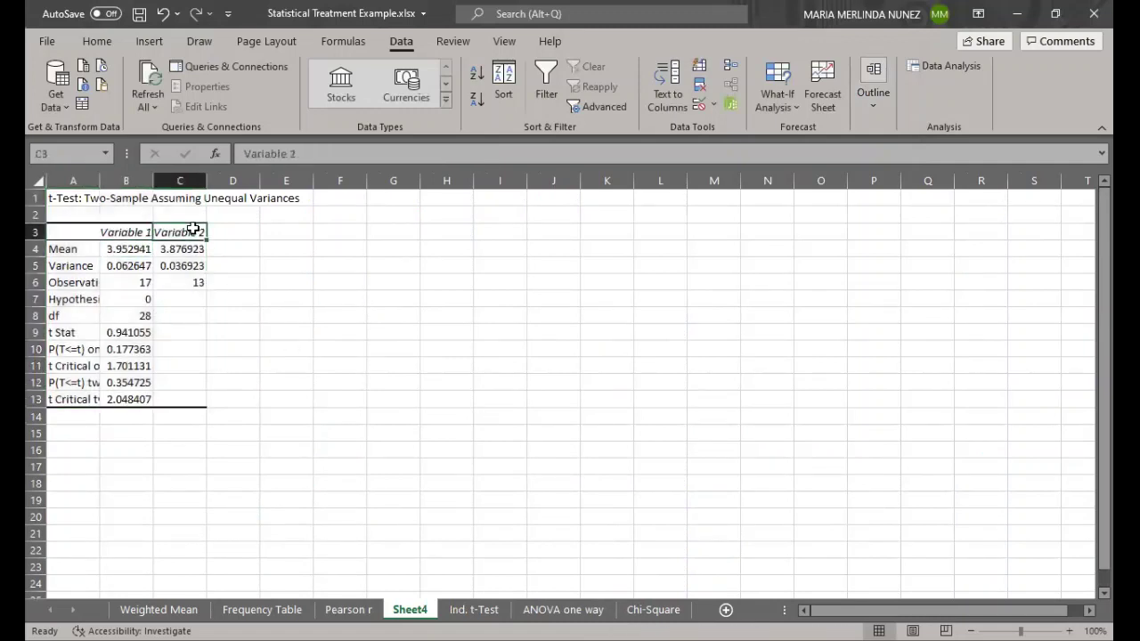
click(138, 230)
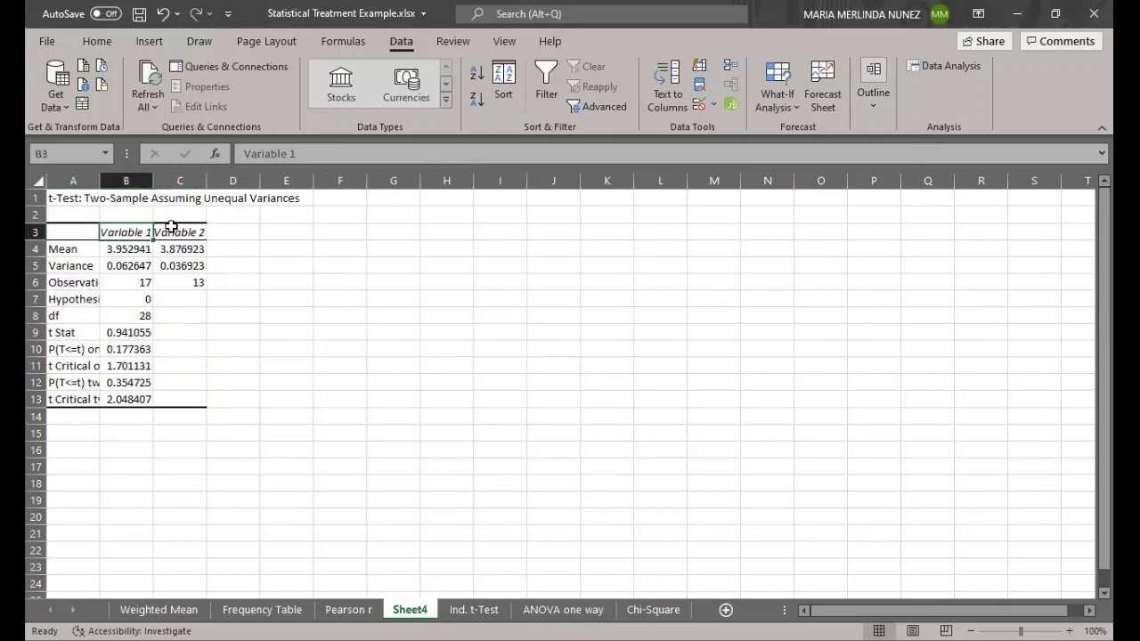
text(Female)
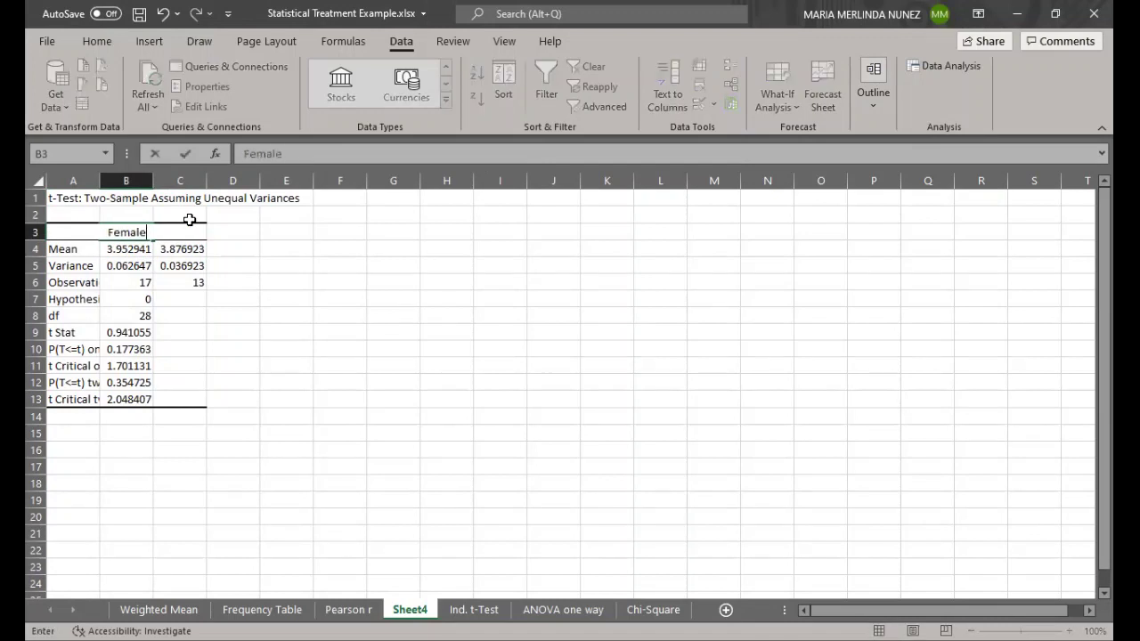
key(Tab)
text(Male)
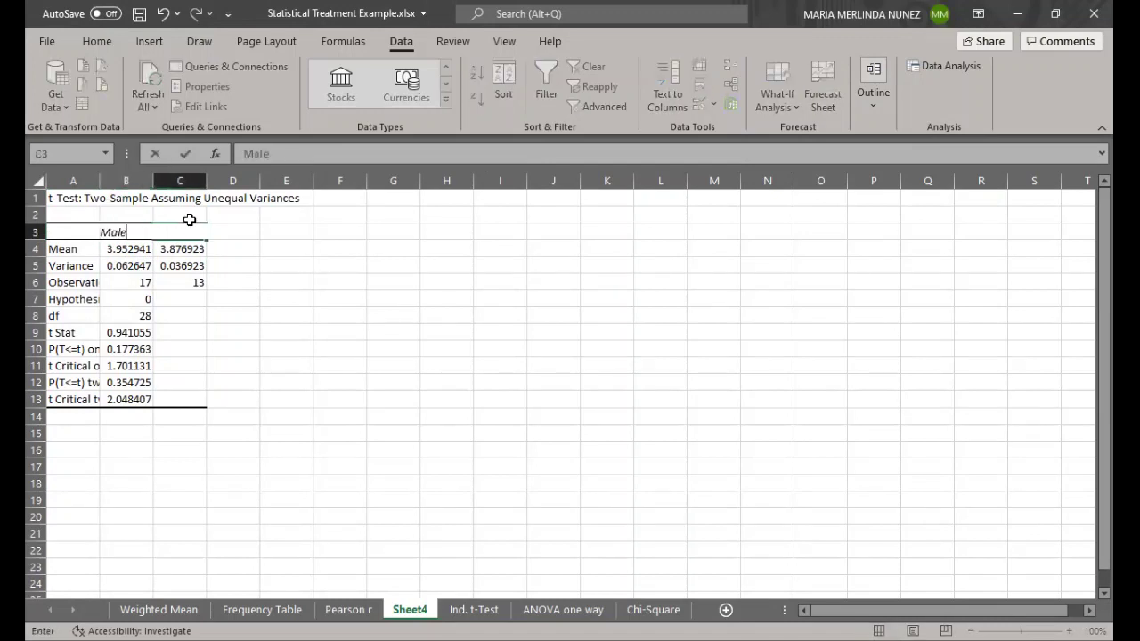
key(Return)
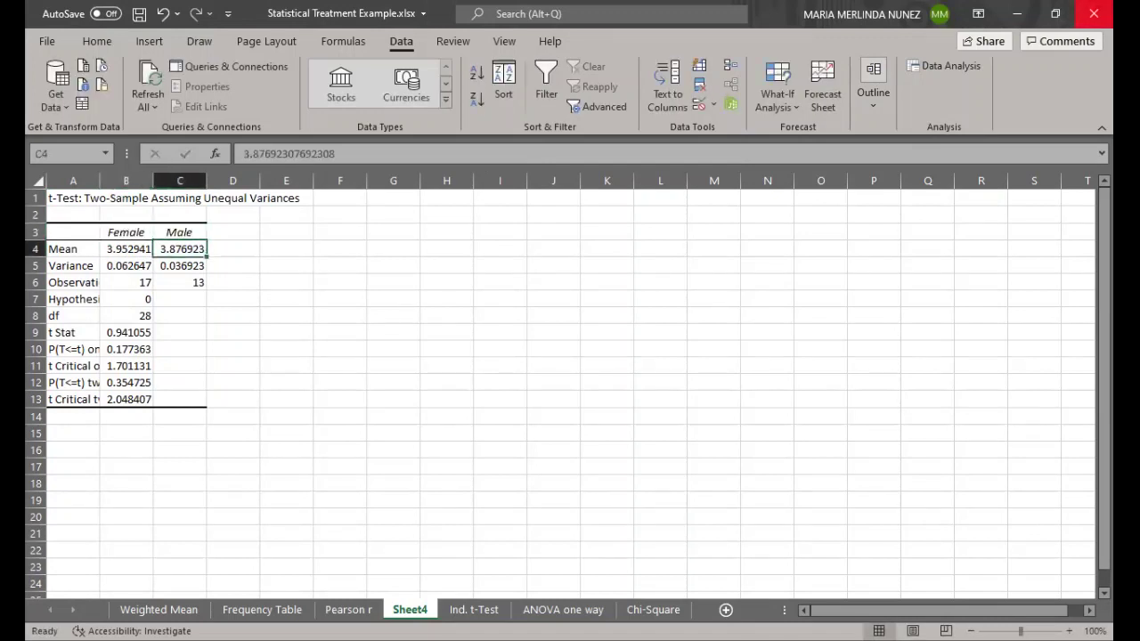
Highlight the t Stat value in B9 with yellow fill
click(138, 332)
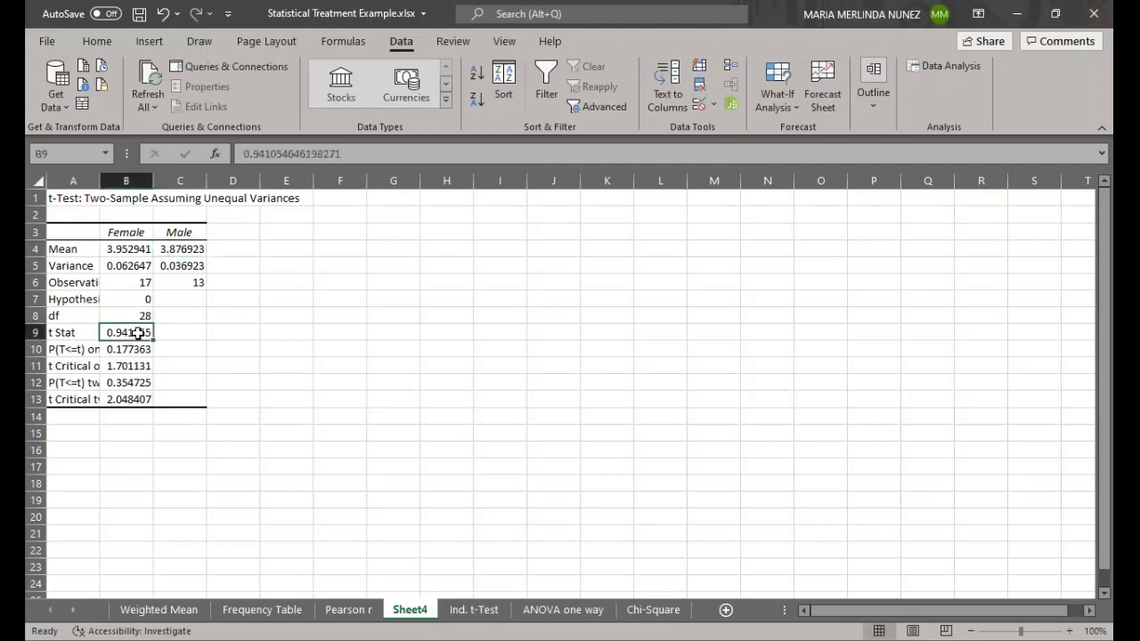
click(97, 41)
click(237, 100)
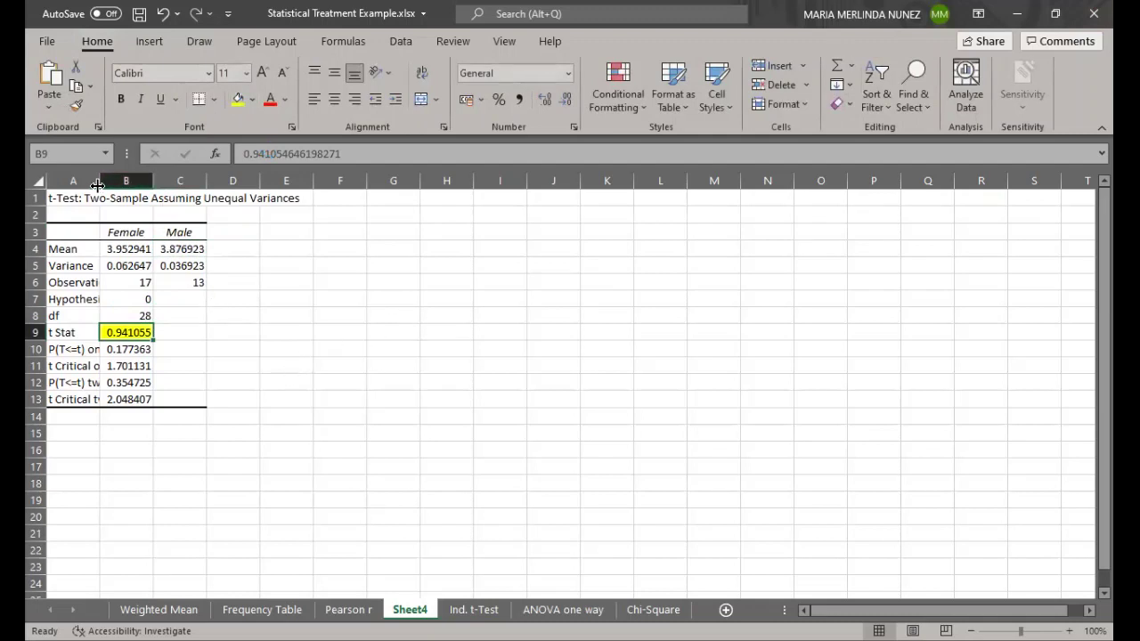
Autofit column A to its row labels and highlight the P(T<=t) two-tail value in B12 with yellow fill
double_click(99, 182)
click(126, 383)
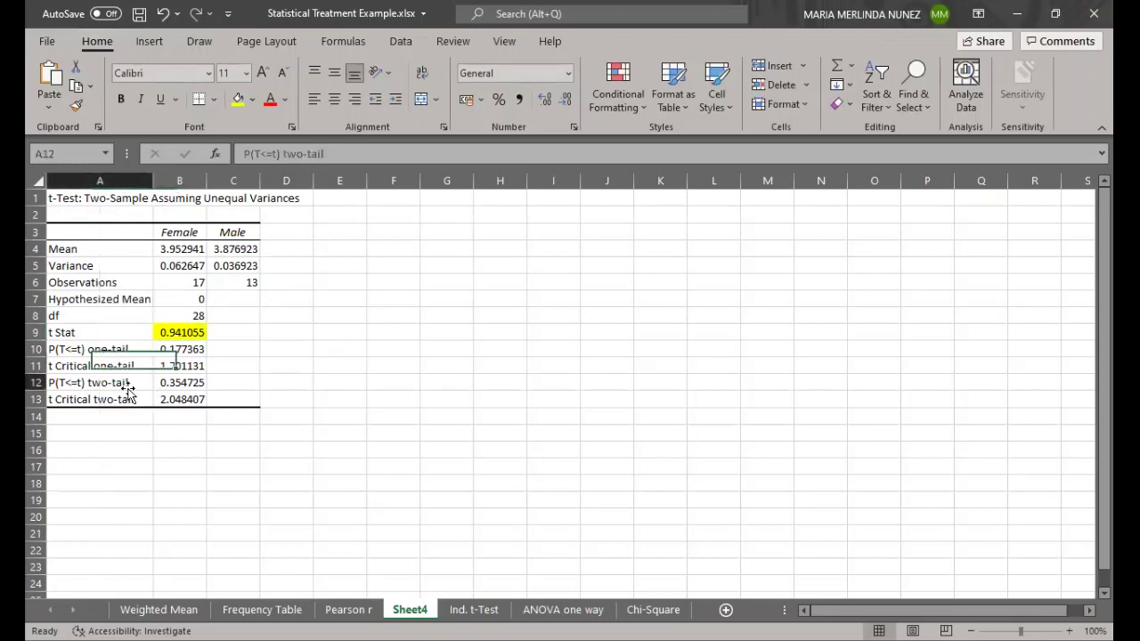
click(185, 382)
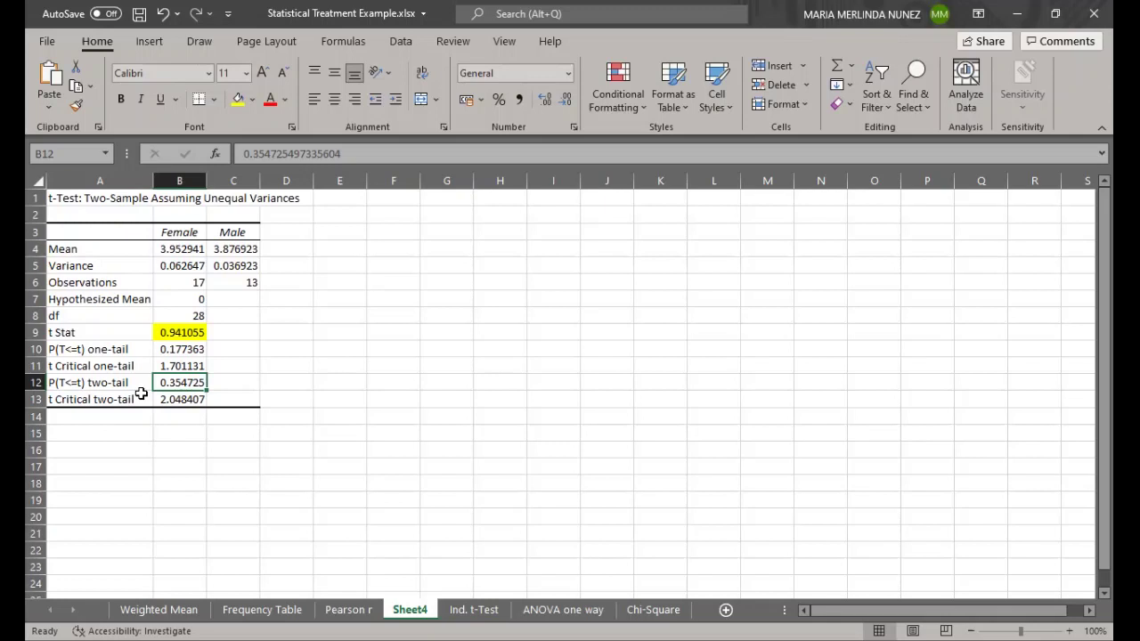
click(237, 102)
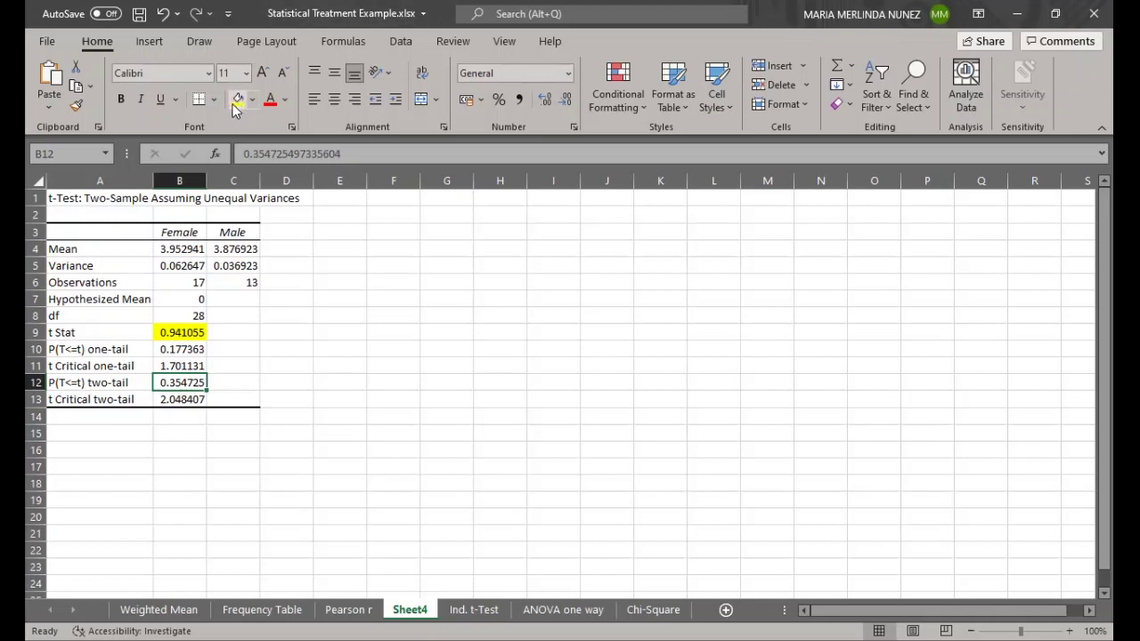
click(190, 332)
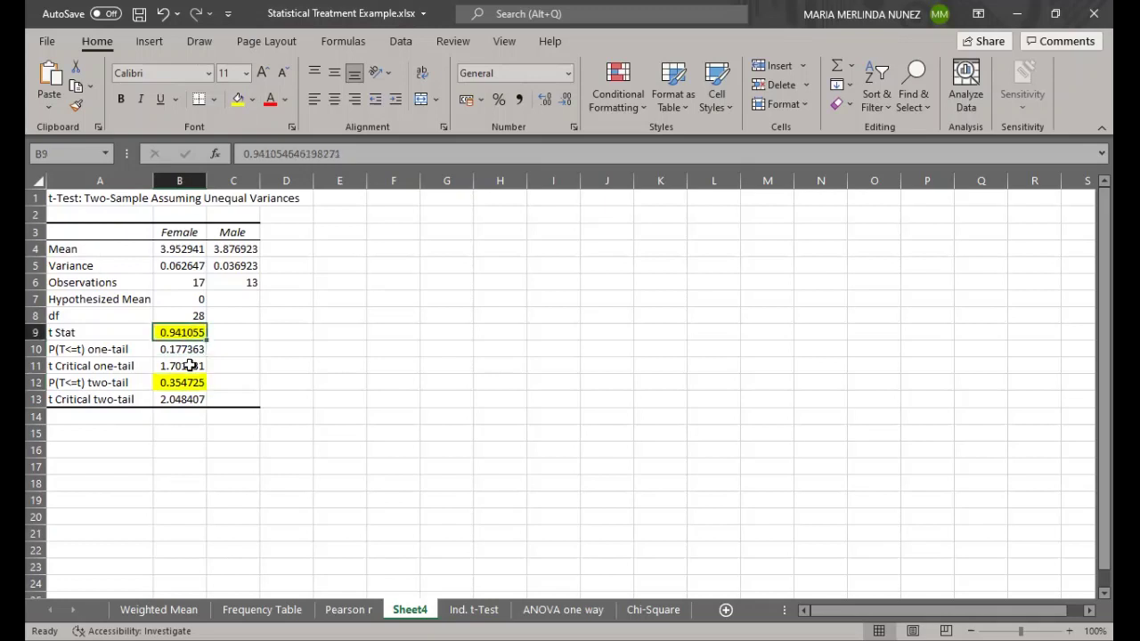
click(188, 382)
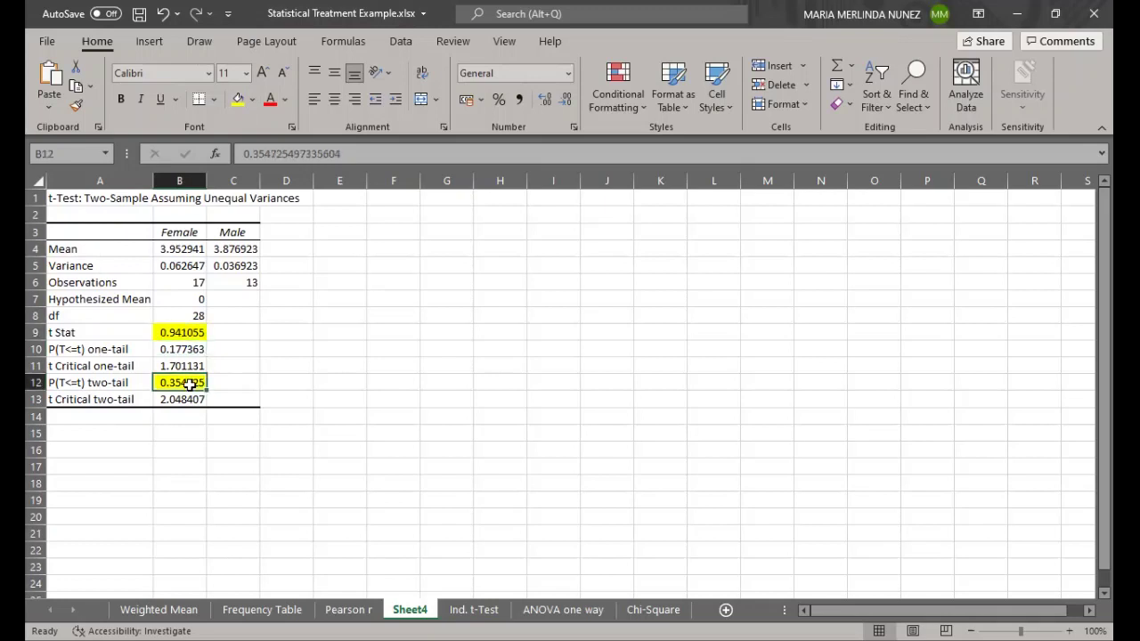
Start another unequal-variances t-test on the Ind. t-Test sheet with the female Verbal Praises averages N3:N19 as Variable 1 Range
click(472, 610)
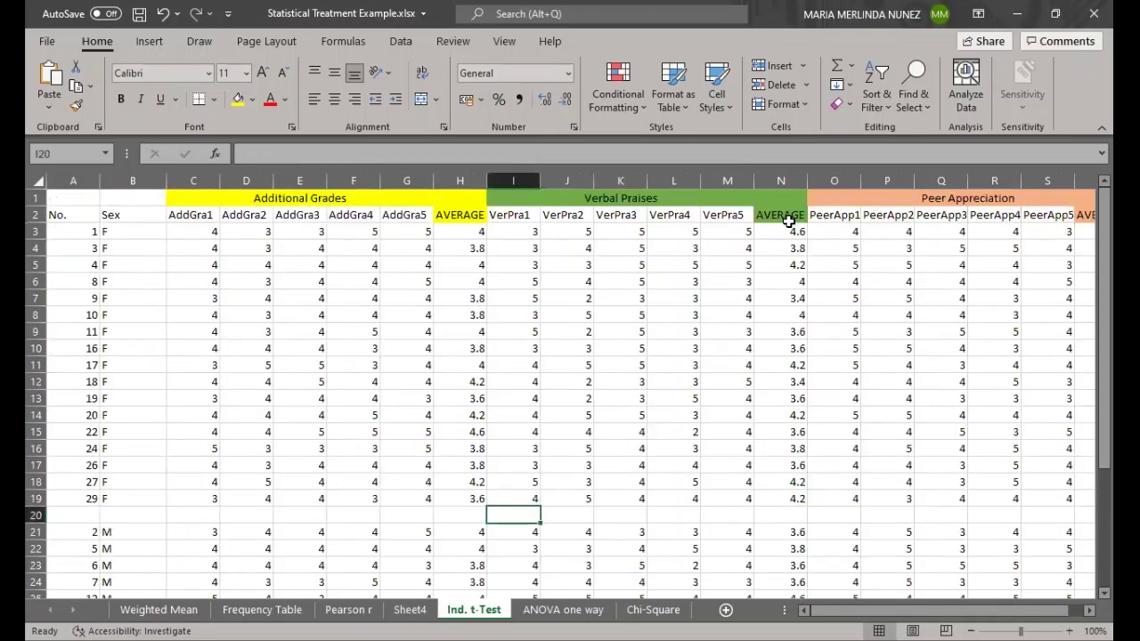
click(401, 41)
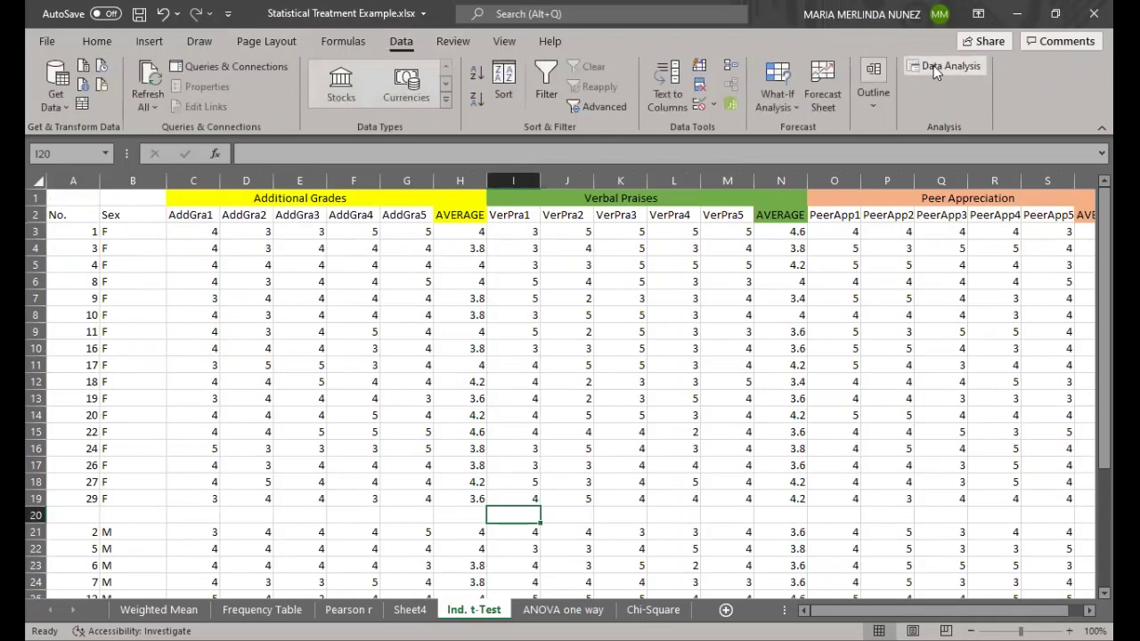
click(933, 65)
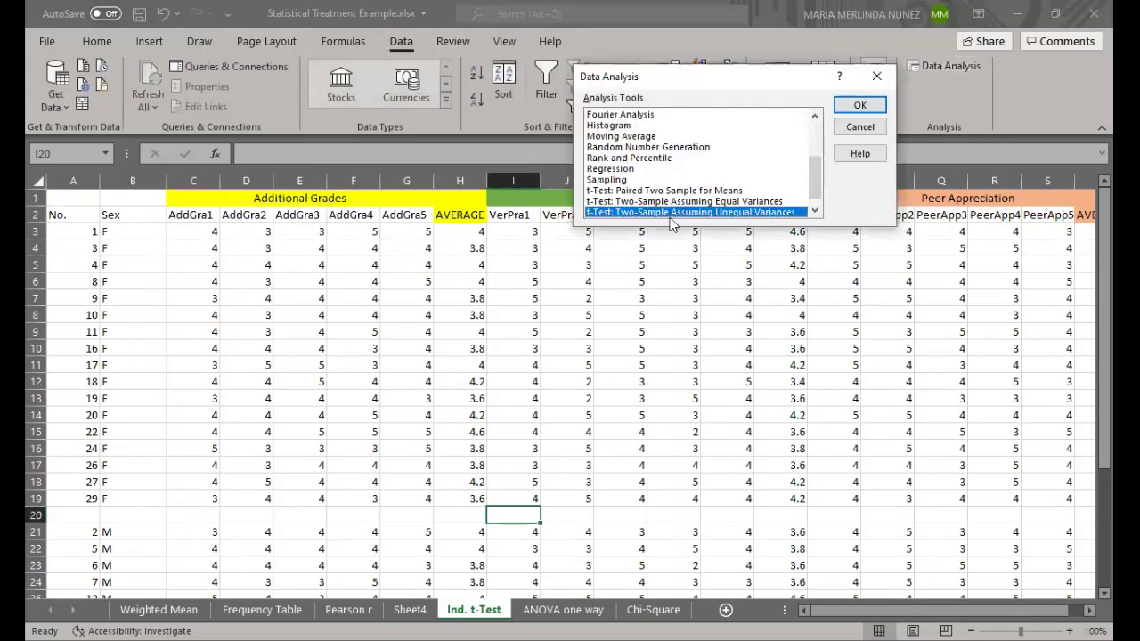
click(840, 108)
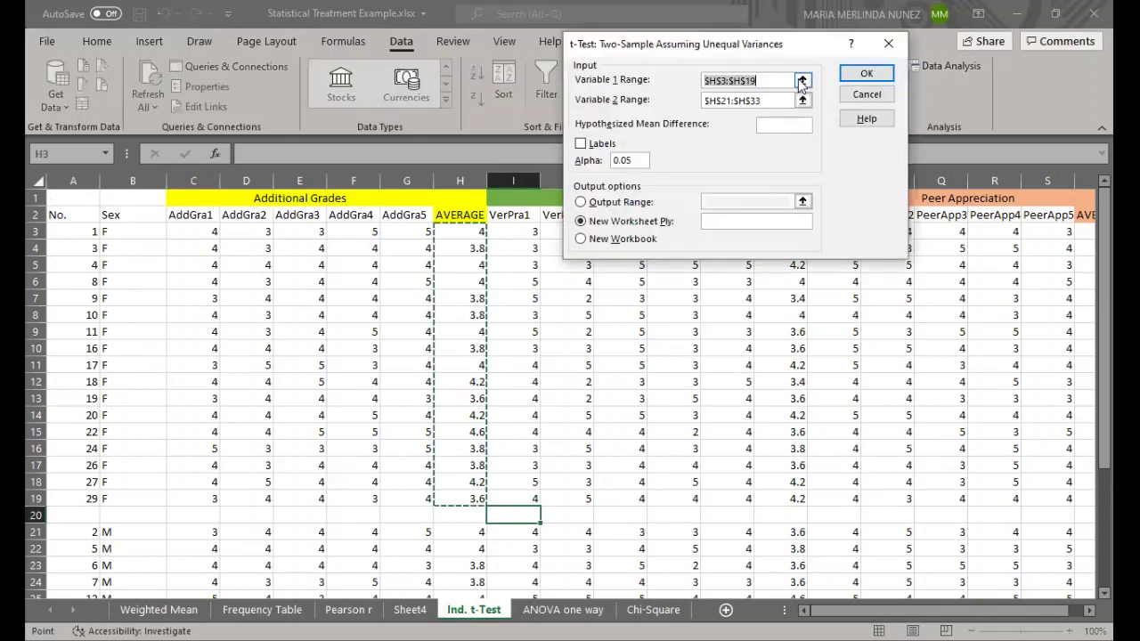
click(802, 81)
click(758, 230)
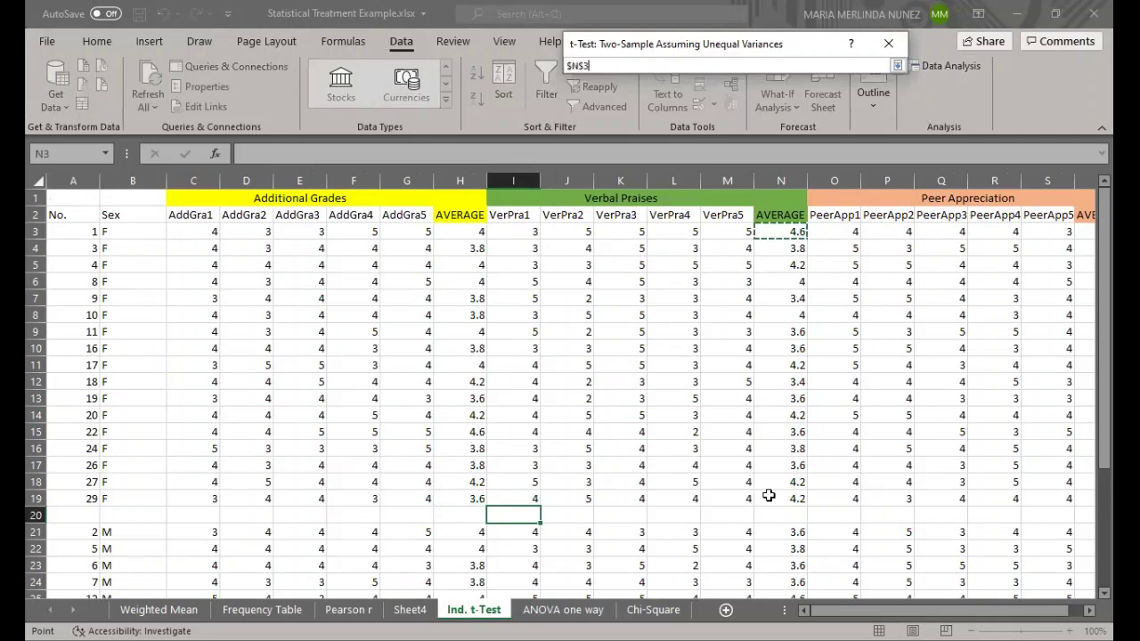
key(ctrl+shift+Down)
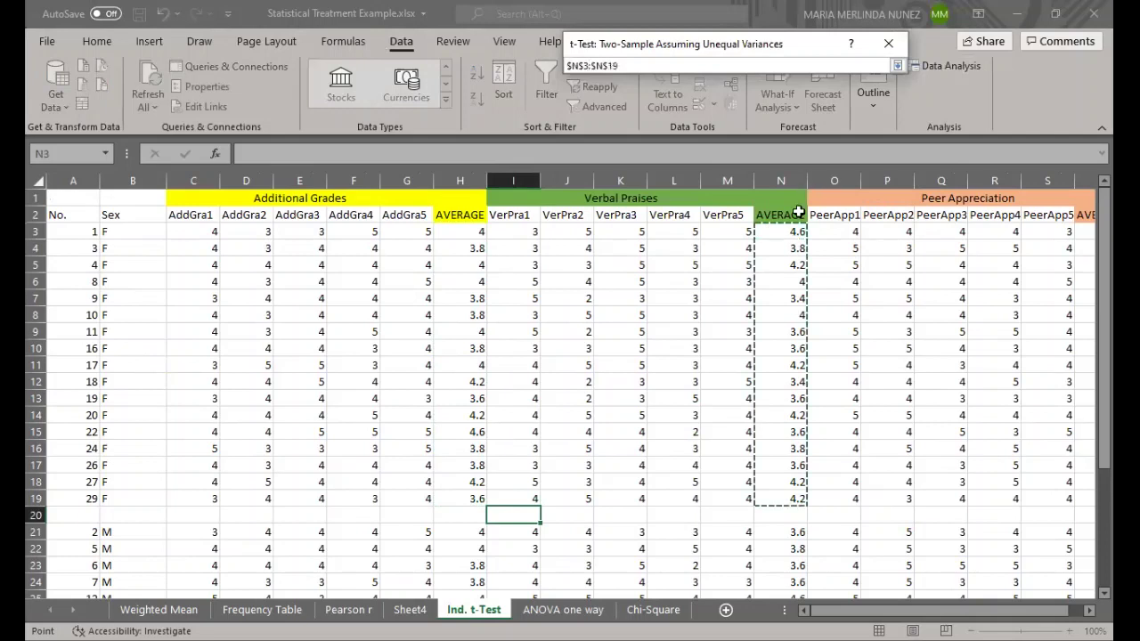
click(899, 66)
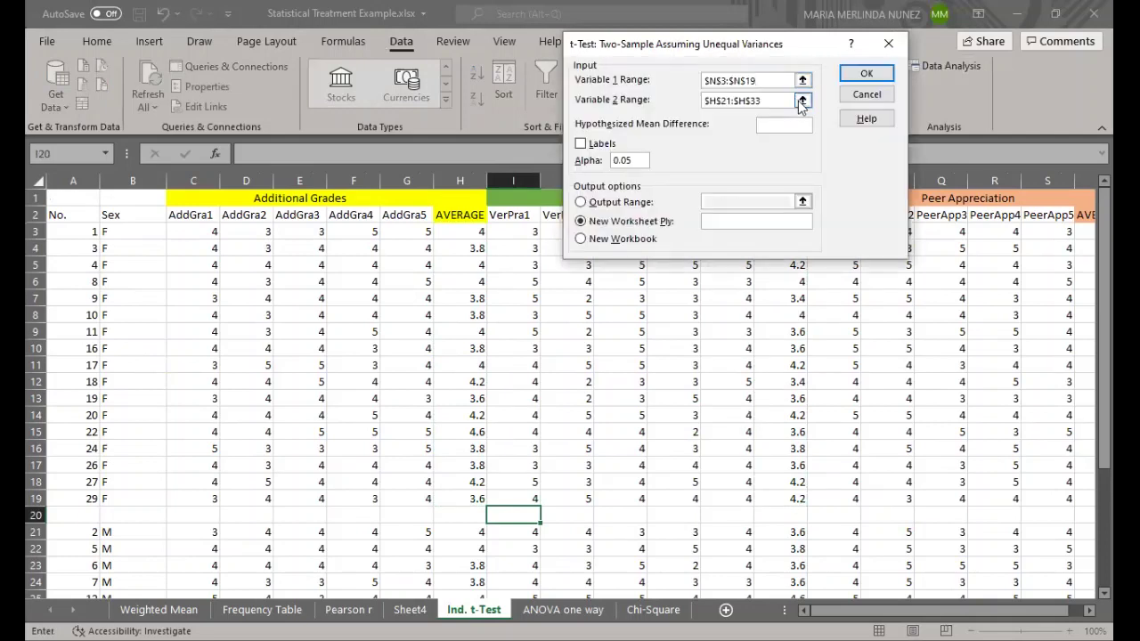
Set the Variable 2 Range to the male Verbal Praises averages N21:N33 and run the t-test to a new worksheet
click(804, 98)
click(789, 380)
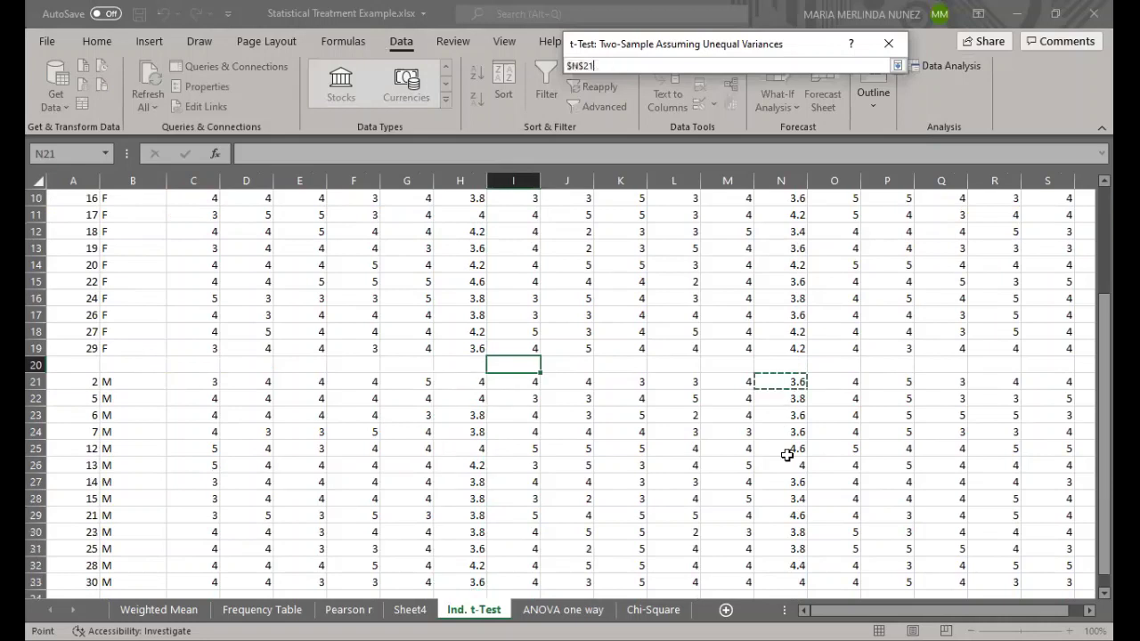
drag(787, 576, 787, 581)
click(899, 65)
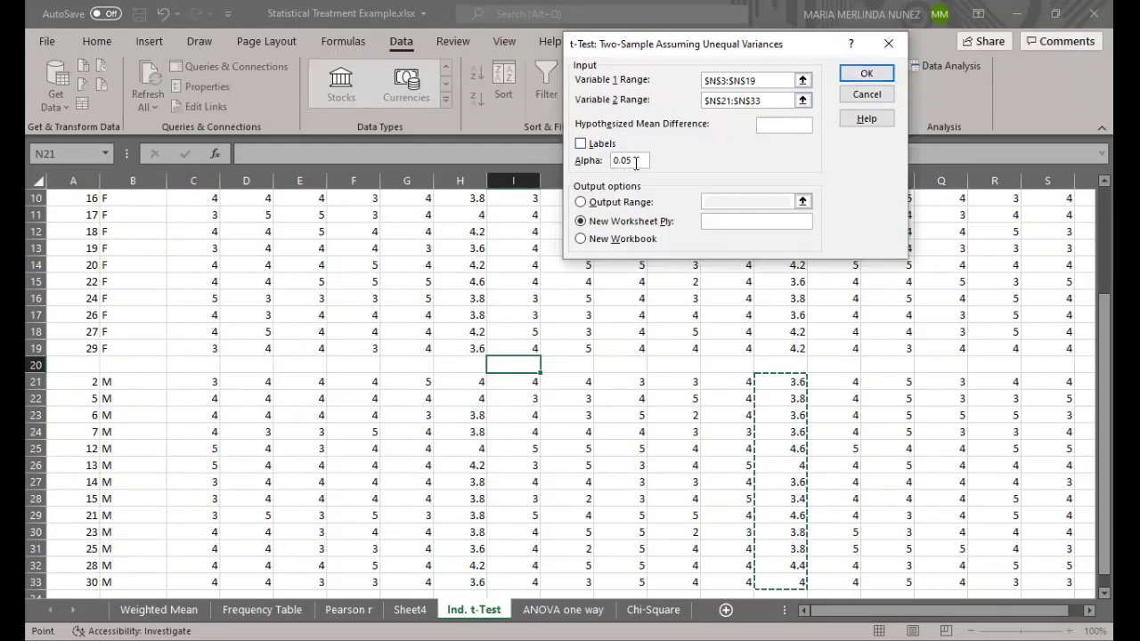
click(866, 74)
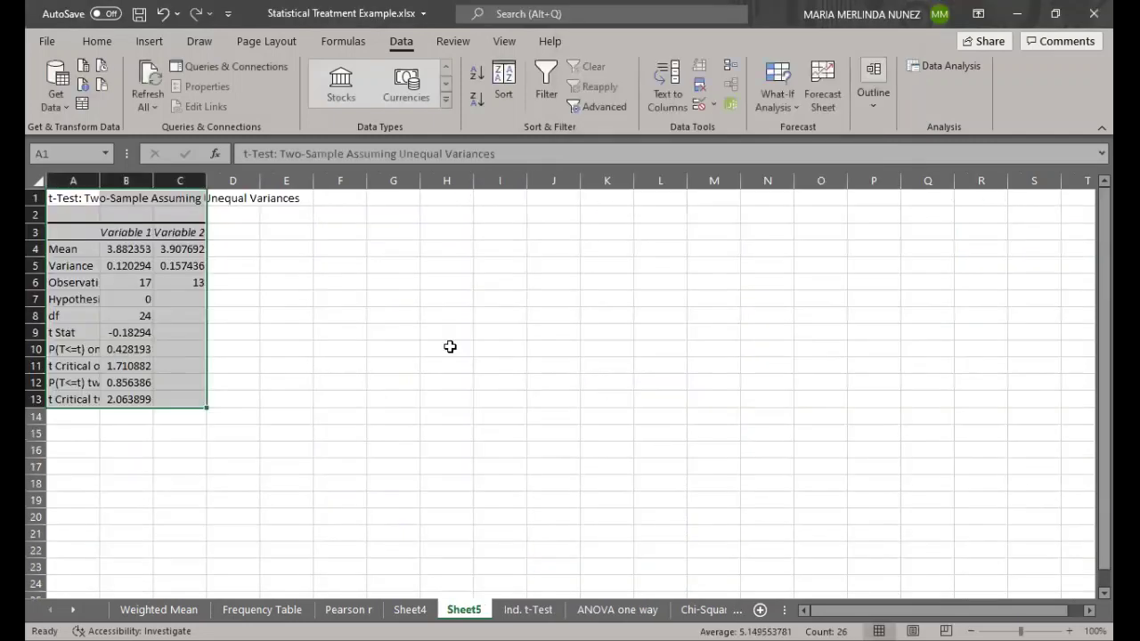
Rename the Verbal Praises result table's header in B3 to Female and the one in C3 to Male
click(145, 233)
text(Female)
key(Tab)
text(MAle)
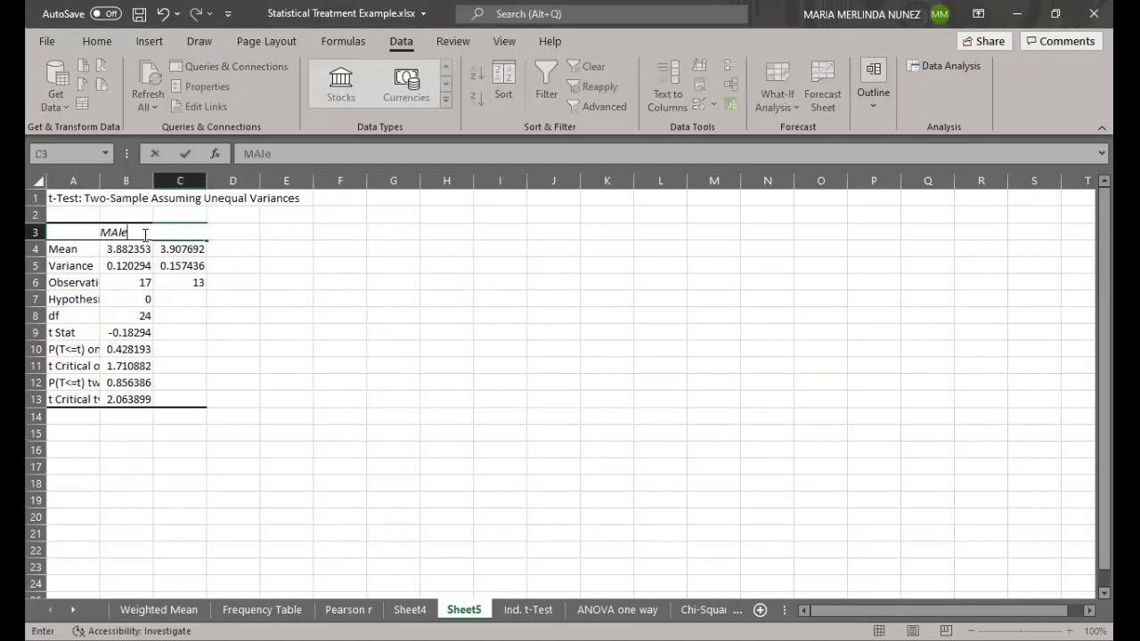
key(BackSpace)
key(BackSpace)
key(BackSpace)
text(ale)
key(Return)
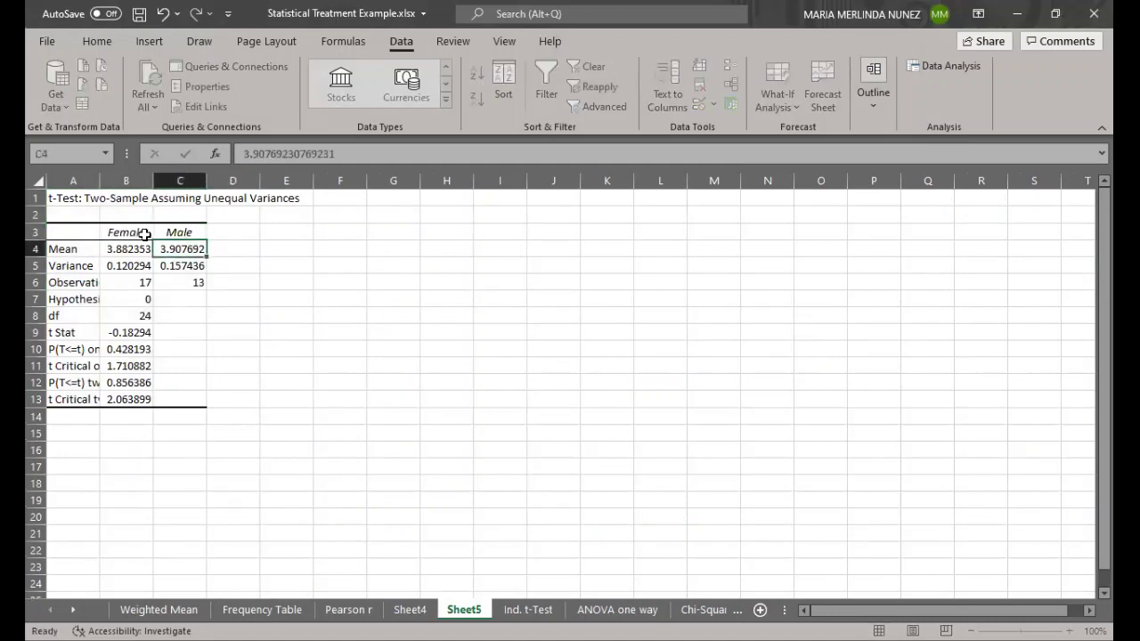
Highlight the t Stat value in B9 of the Verbal Praises results with yellow fill
key(Down)
key(Down)
key(Down)
key(Down)
key(Down)
key(Left)
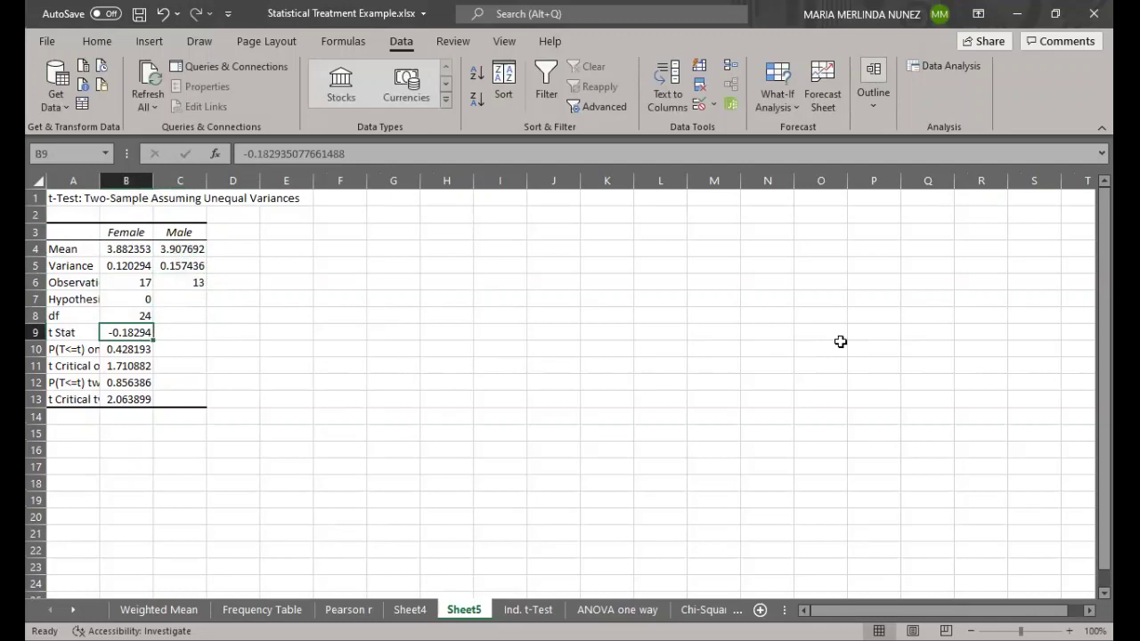
click(94, 43)
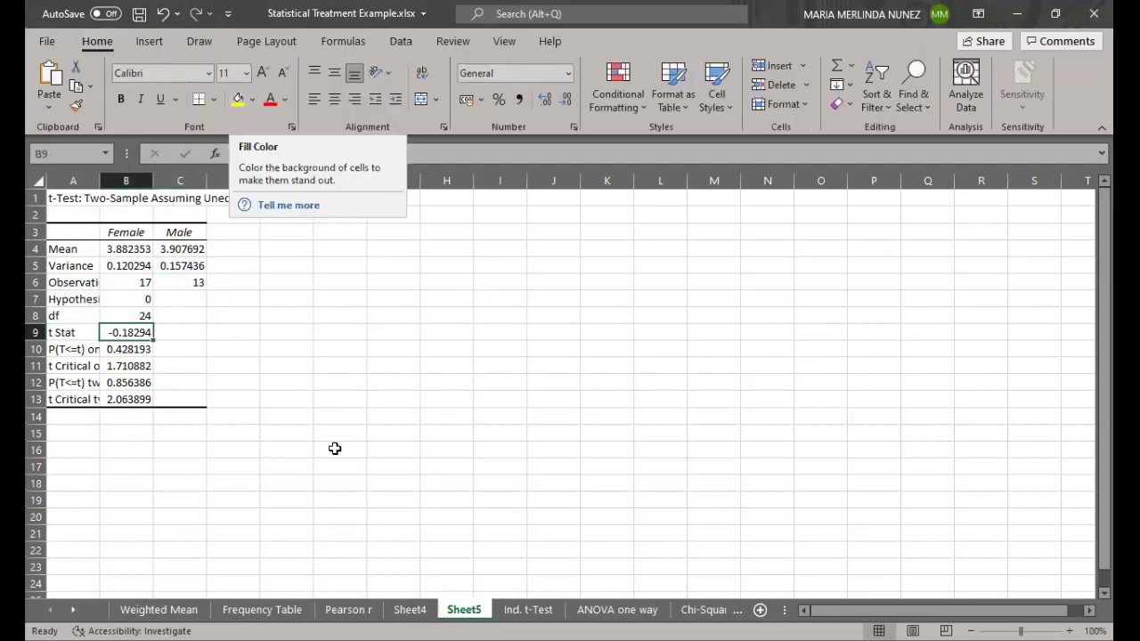
click(238, 99)
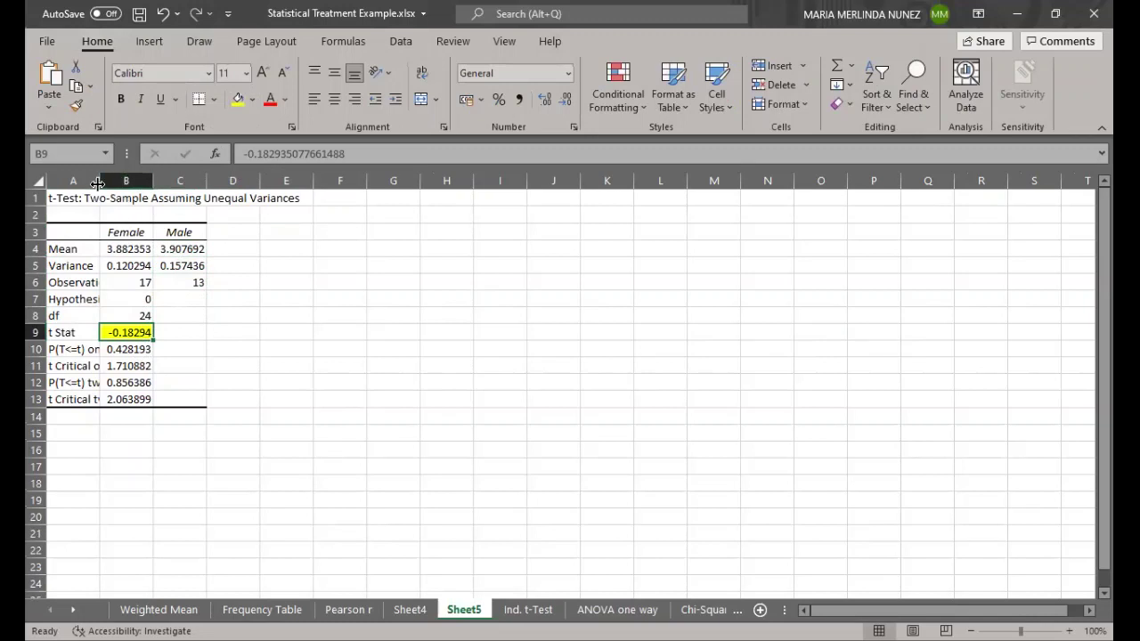
Highlight the P(T<=t) two-tail value in B12 with yellow fill and widen column A to show its row labels
click(150, 382)
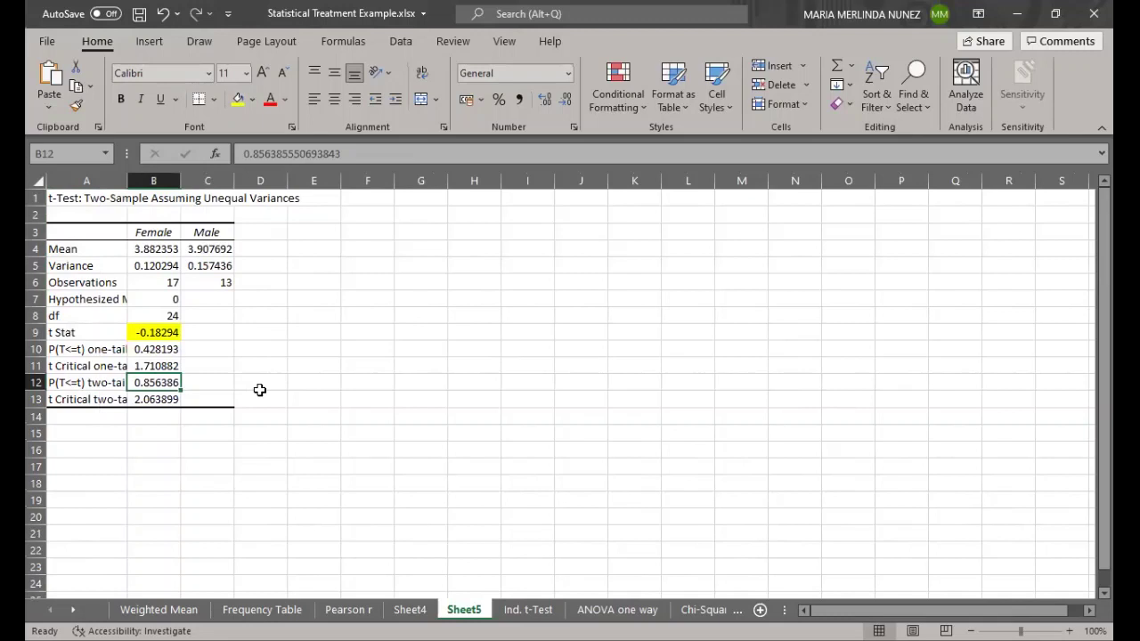
click(238, 99)
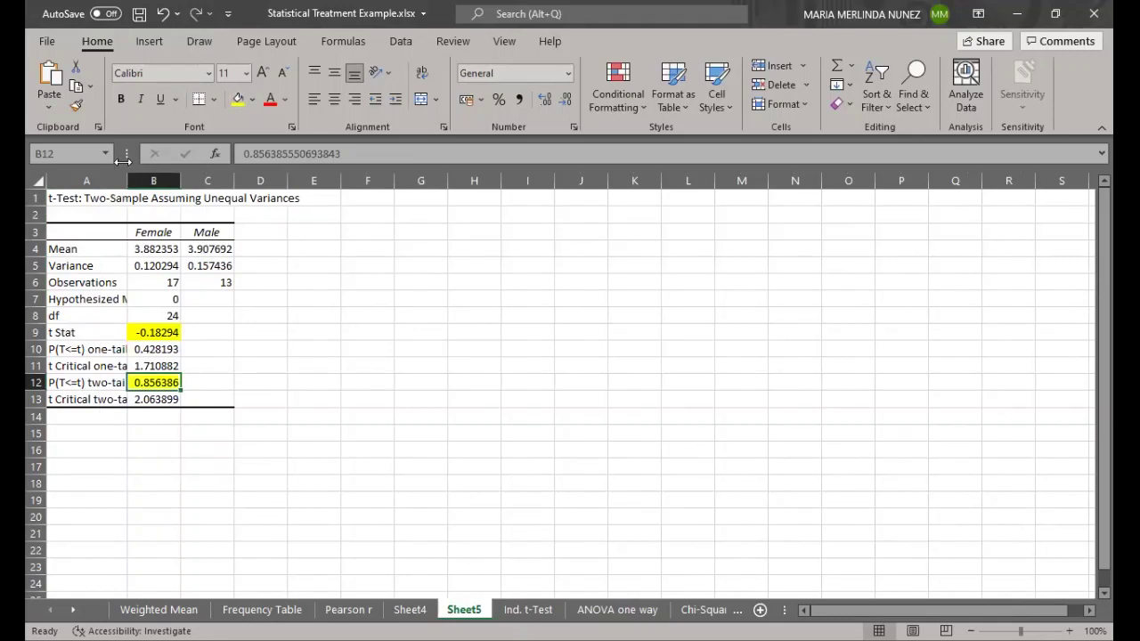
drag(127, 181, 157, 182)
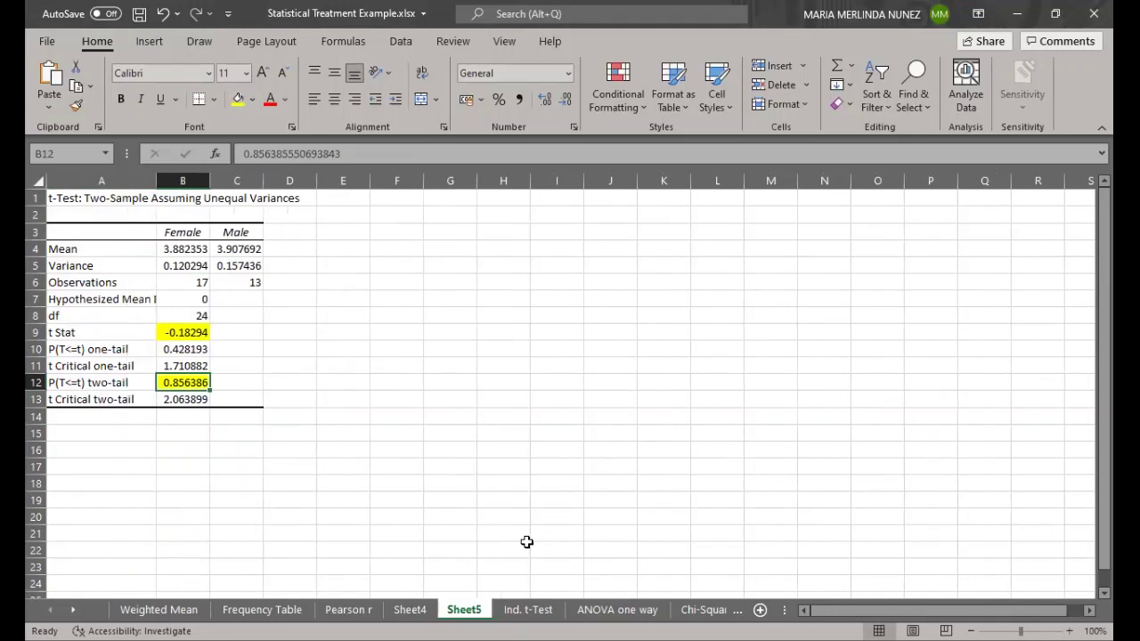
Start another unequal-variances t-test on the Ind. t-Test sheet with the female Peer Appreciation averages T3:T19 as Variable 1 Range
click(522, 613)
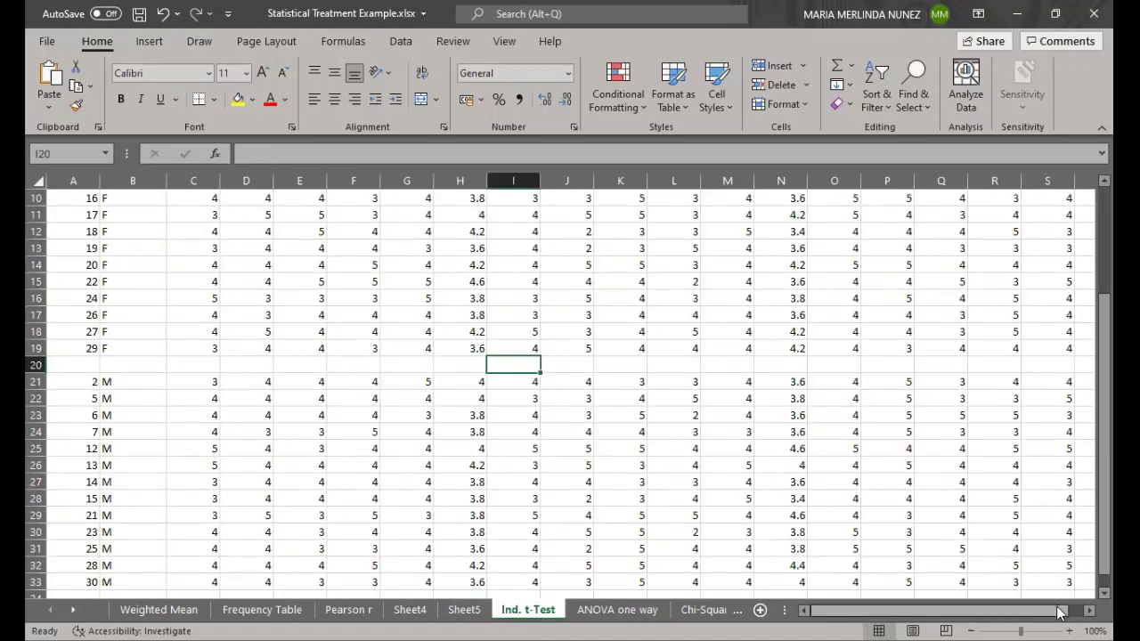
drag(1062, 612, 1077, 611)
scroll(569, 383, up, 3)
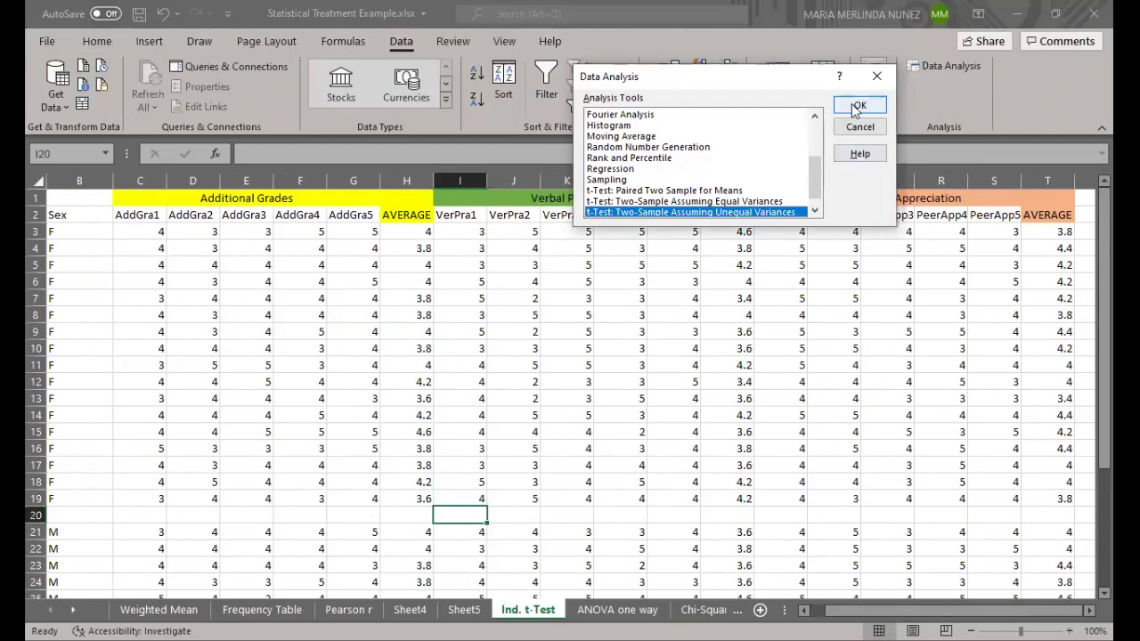
click(857, 107)
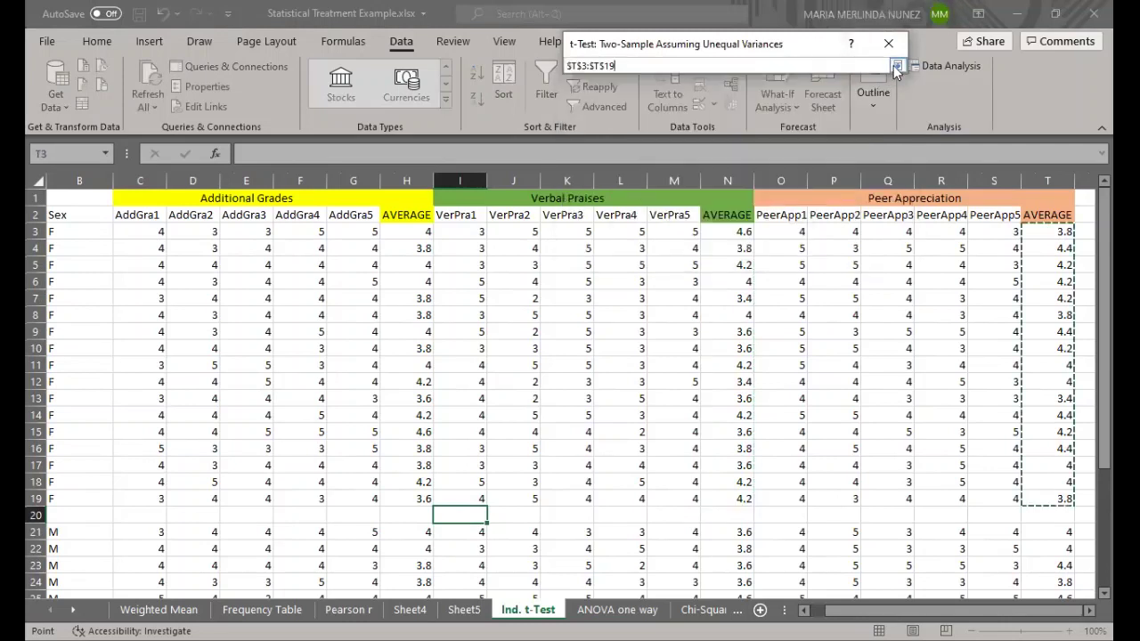
click(896, 65)
Set the Variable 2 Range to the male Peer Appreciation averages T21:T33 and run the t-test to a new worksheet
click(804, 102)
scroll(1048, 392, down, 2)
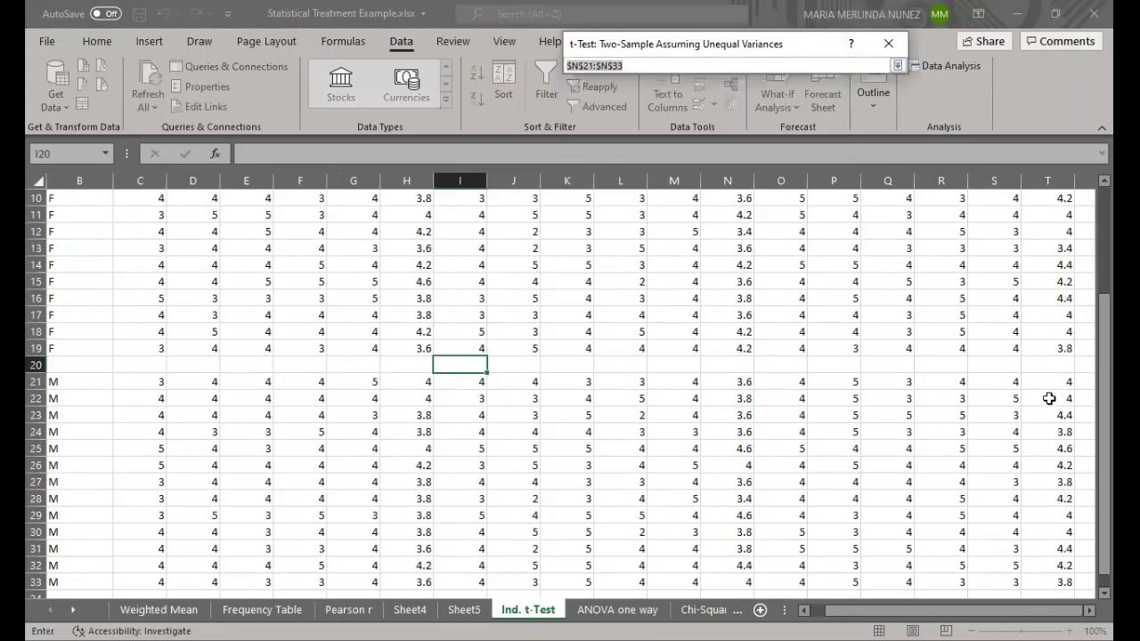
click(1048, 383)
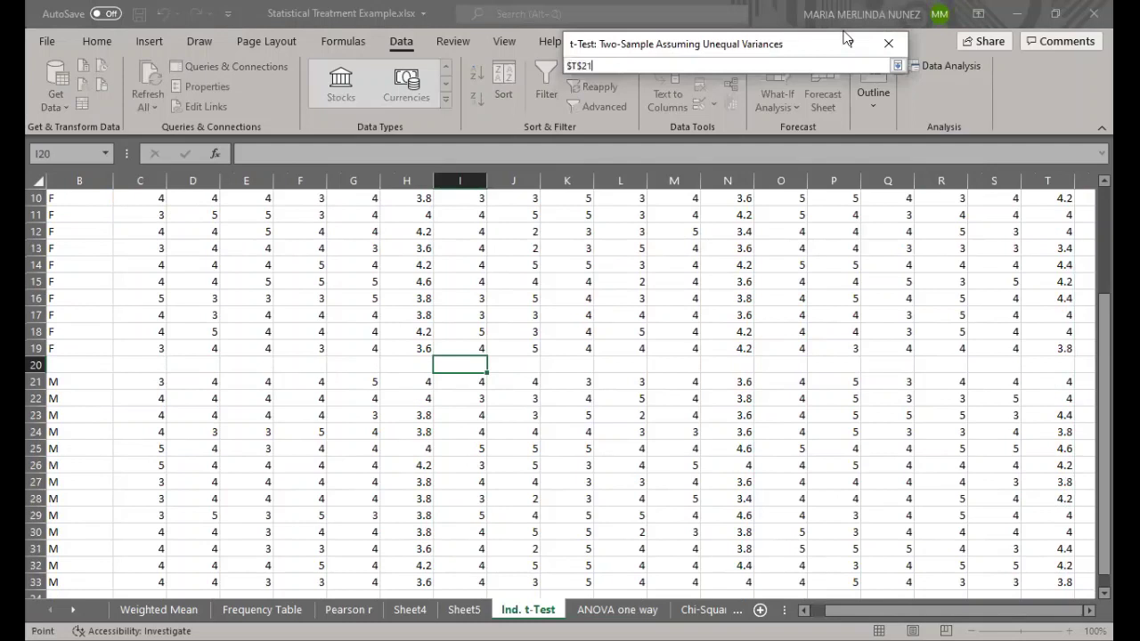
click(898, 65)
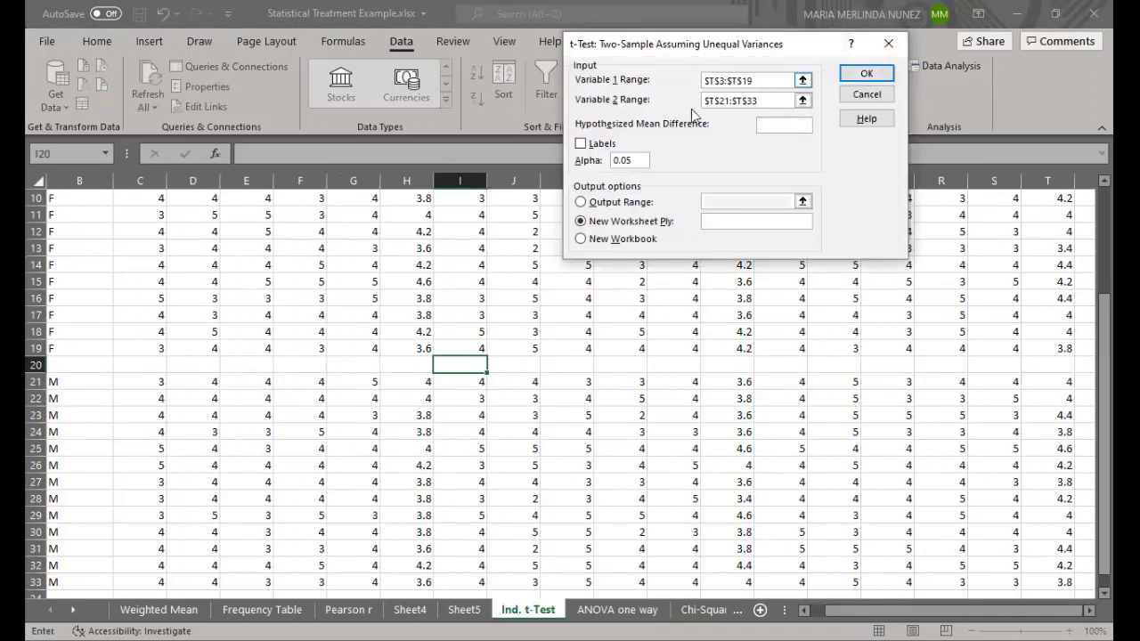
click(866, 73)
Rename the Peer Appreciation result table's Variable 1 header in B3 to Female and the Variable 2 header in C3 to Male
click(141, 236)
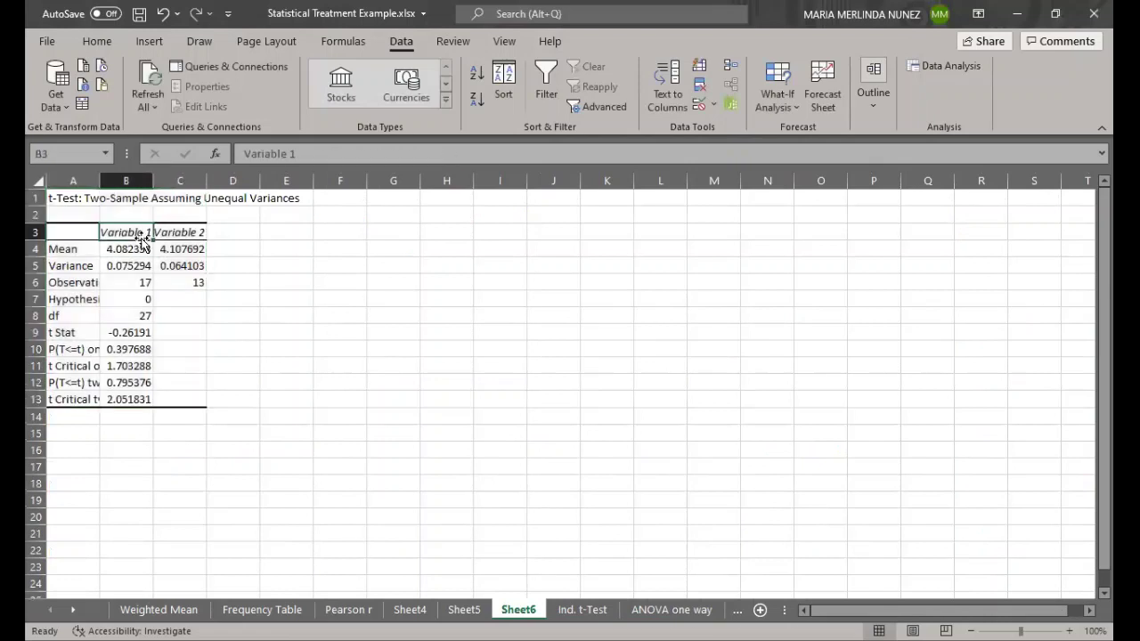
key(Left)
click(141, 236)
text(Feml)
key(BackSpace)
text(ale)
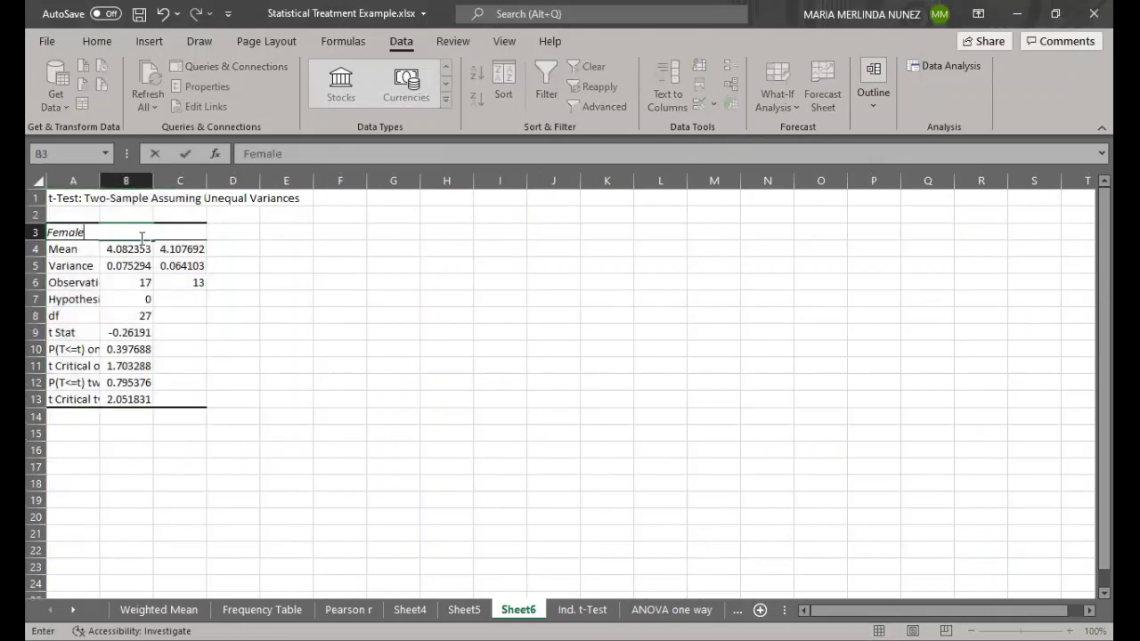
key(Tab)
text(Male)
key(Return)
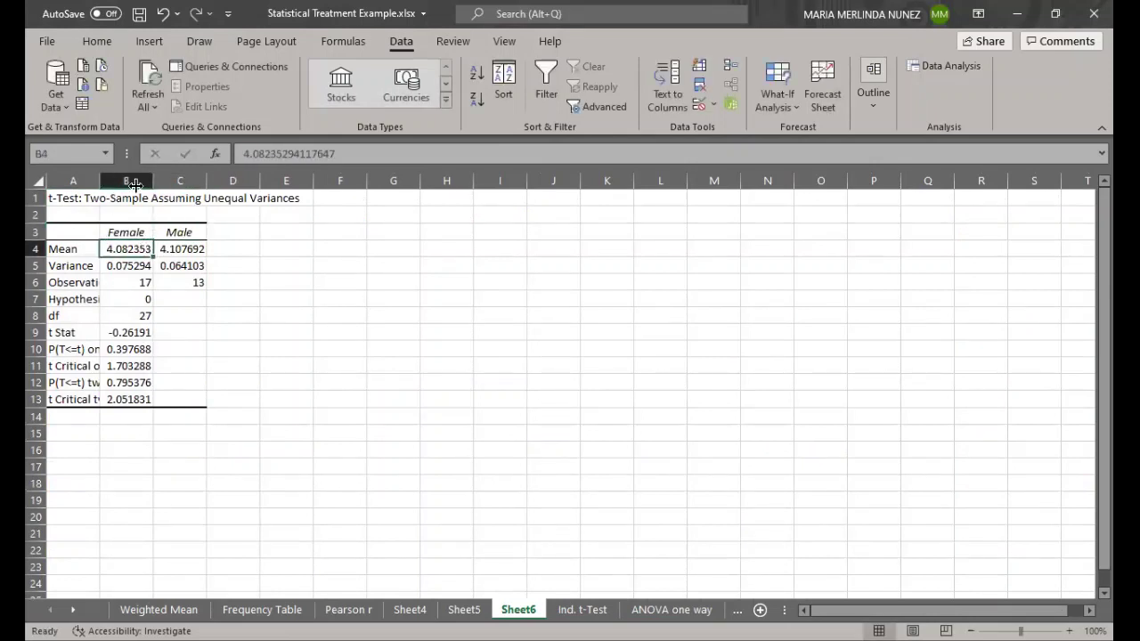
Widen column A for its row labels and highlight the t Stat value in B9 and P(T<=t) two-tail value in B12 with yellow fill
drag(133, 183, 132, 183)
click(171, 332)
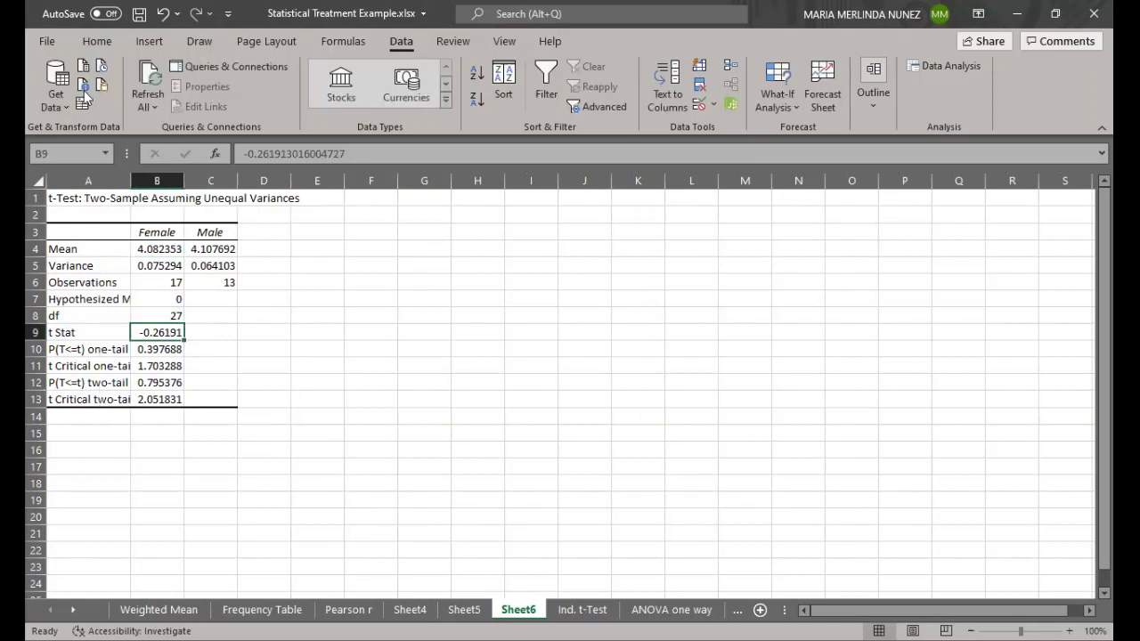
click(96, 41)
click(238, 98)
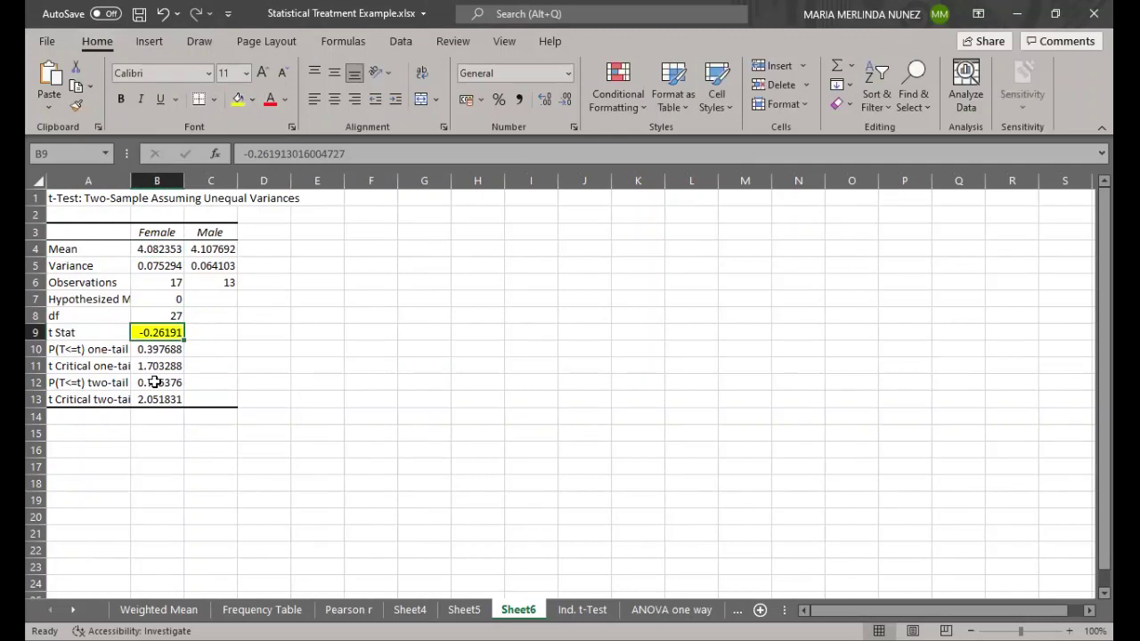
click(155, 382)
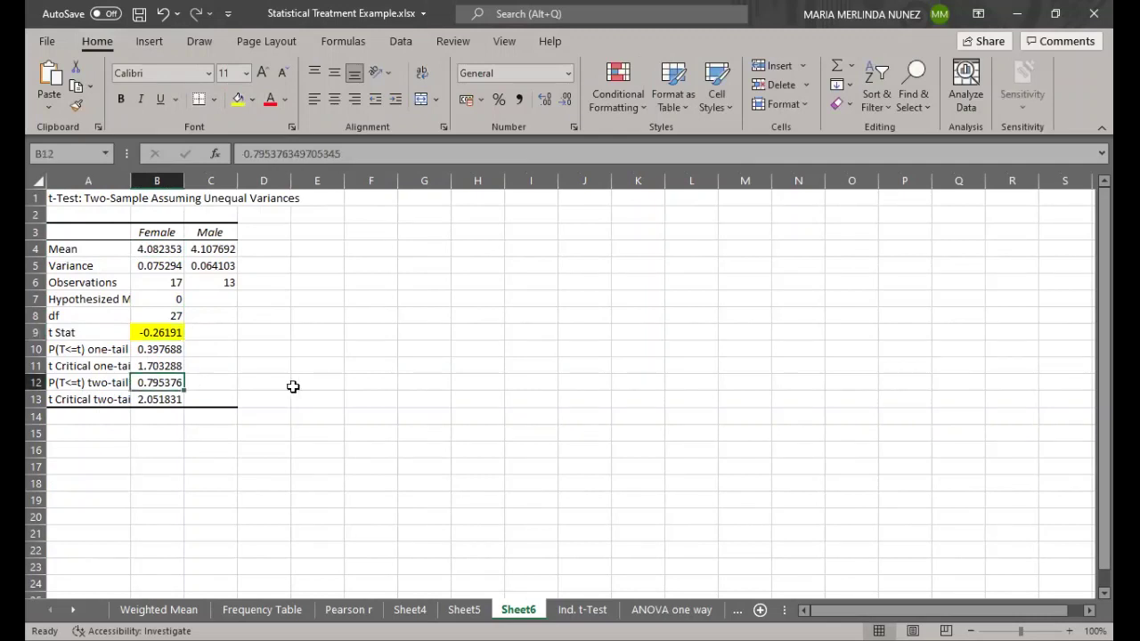
click(237, 100)
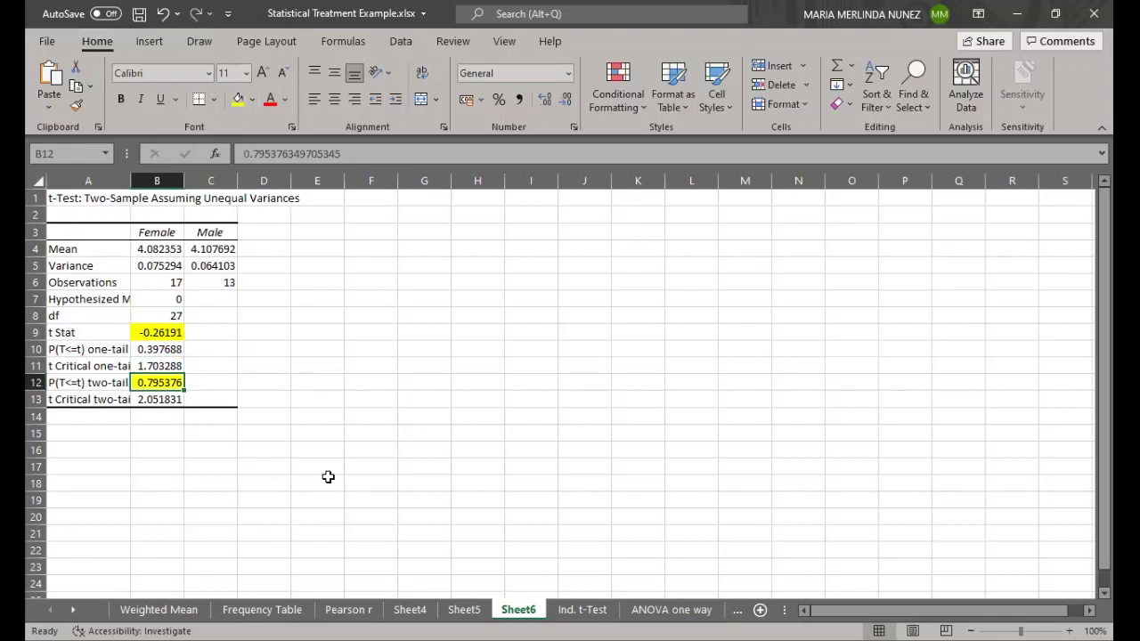